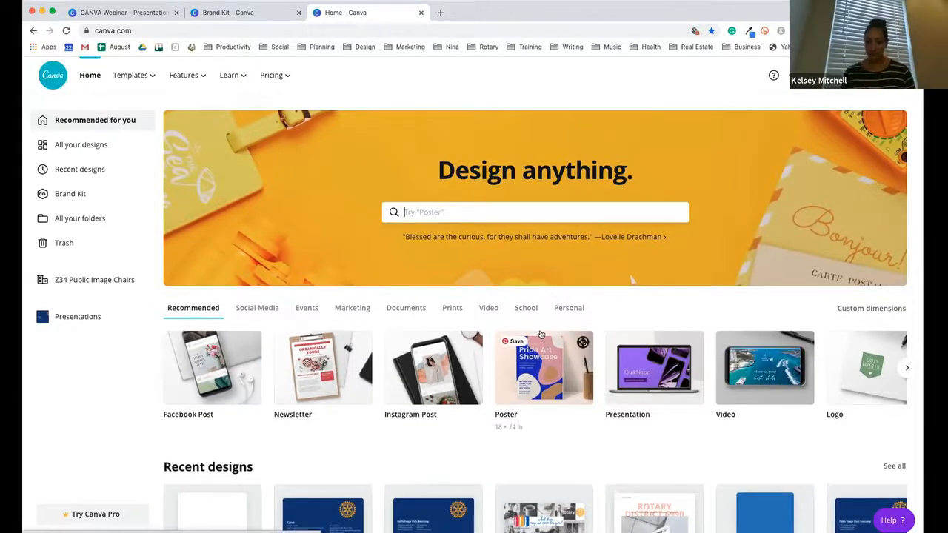
Create a new Facebook Post design and look through its template categories.
{"action": "scroll", "coordinate": [452, 322], "scroll_direction": "down", "scroll_amount": 2}
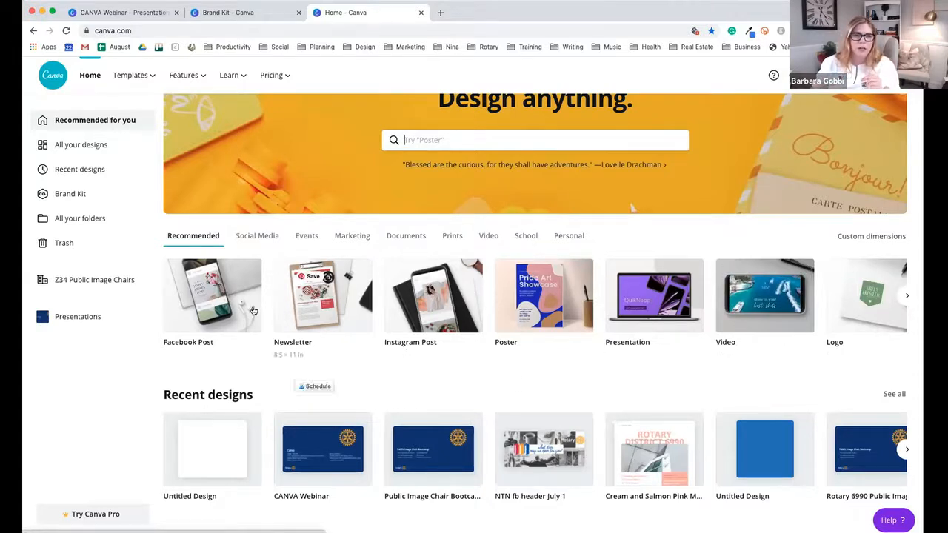
{"action": "left_click", "coordinate": [200, 303]}
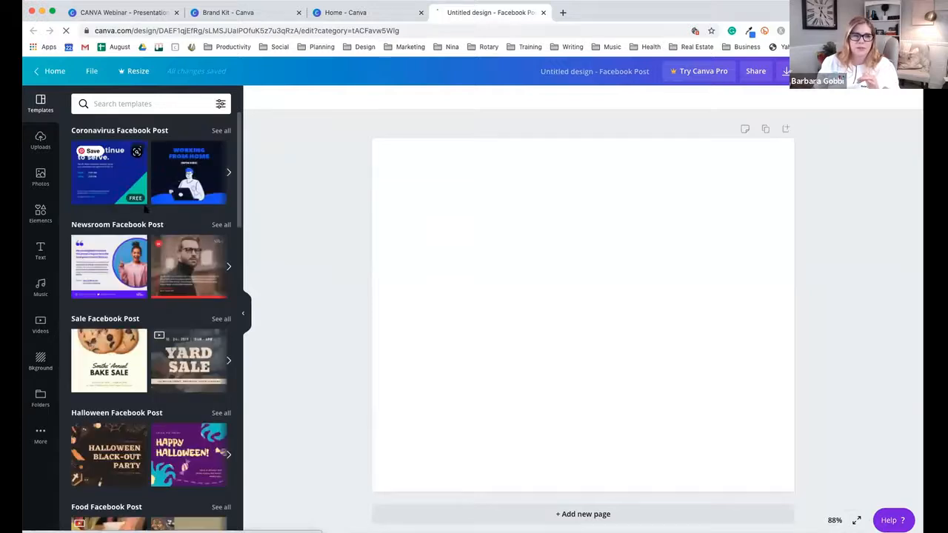
{"action": "scroll", "coordinate": [144, 209], "scroll_direction": "down", "scroll_amount": 3}
{"action": "scroll", "coordinate": [146, 209], "scroll_direction": "down", "scroll_amount": 1}
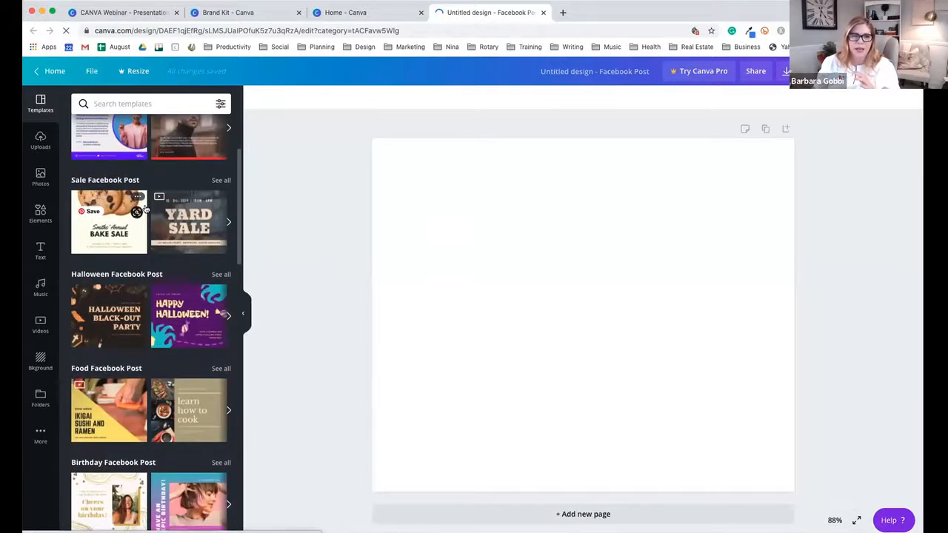
{"action": "scroll", "coordinate": [146, 210], "scroll_direction": "down", "scroll_amount": 3}
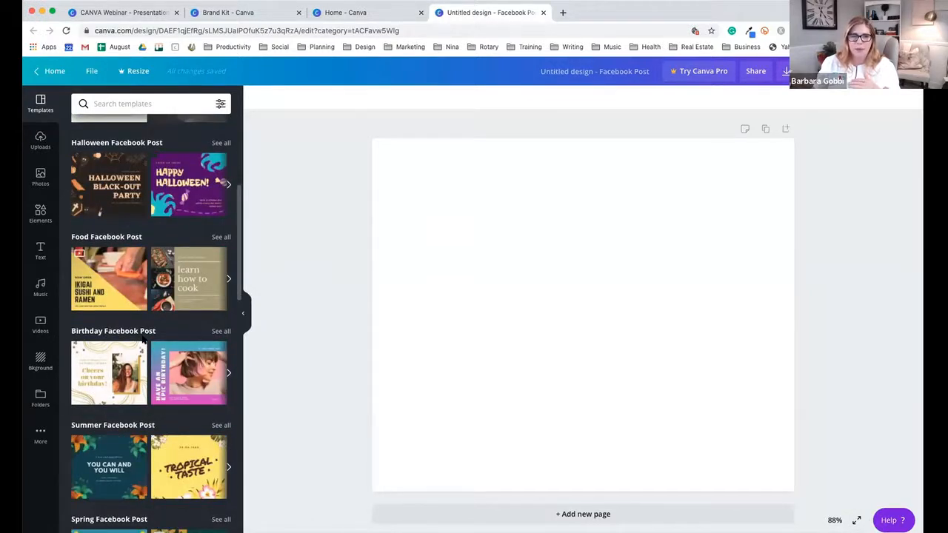
{"action": "scroll", "coordinate": [143, 339], "scroll_direction": "down", "scroll_amount": 3}
{"action": "scroll", "coordinate": [143, 339], "scroll_direction": "down", "scroll_amount": 5}
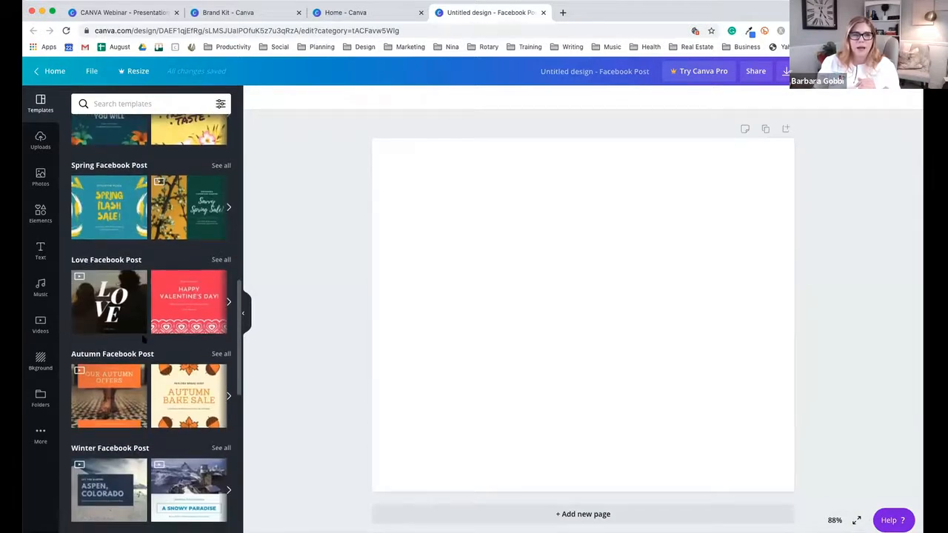
{"action": "scroll", "coordinate": [140, 242], "scroll_direction": "up", "scroll_amount": 10}
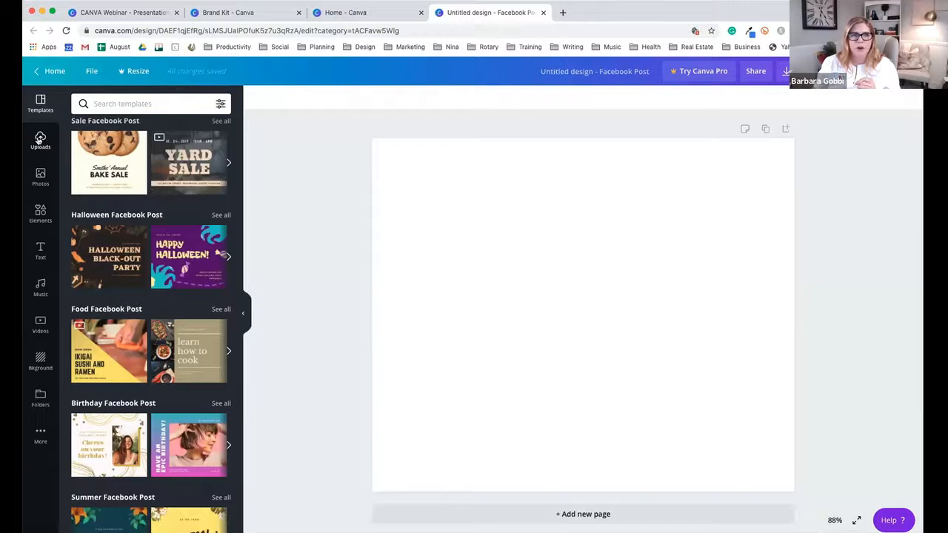
Fill the blank page with the uploaded photo of two people working at a laptop.
{"action": "left_click", "coordinate": [40, 141]}
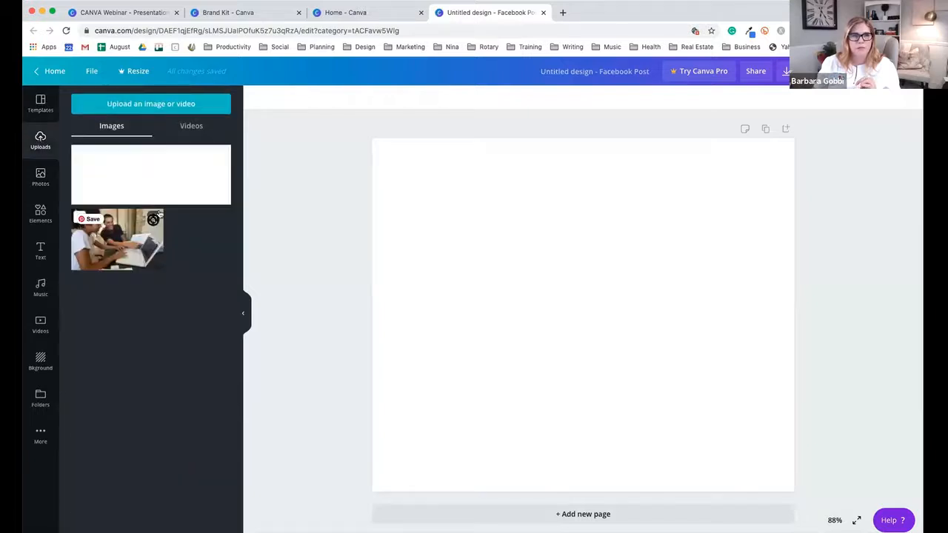
{"action": "left_click_drag", "start_coordinate": [160, 213], "coordinate": [388, 215]}
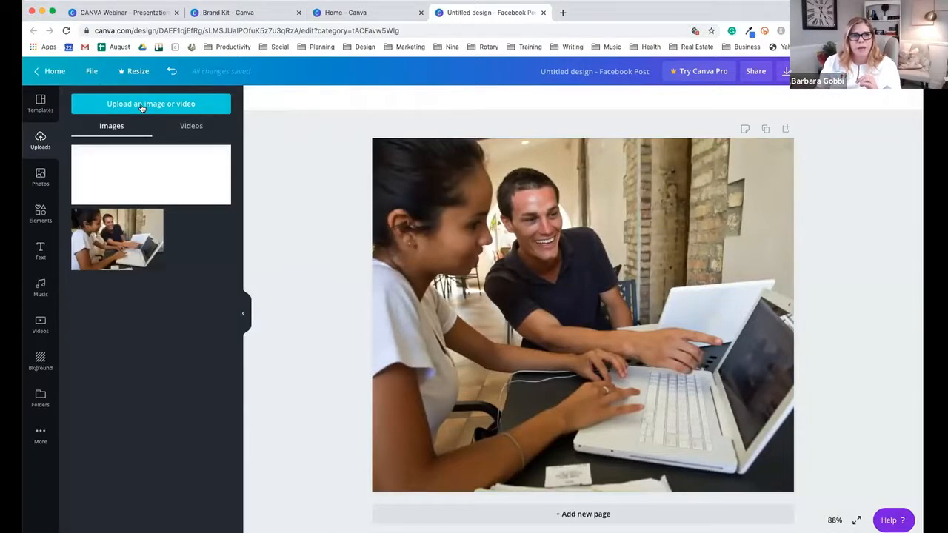
Upload the white Rotary logo, add it over the photo and place it, reduced in size, centred near the page's lower edge.
{"action": "left_click", "coordinate": [145, 106]}
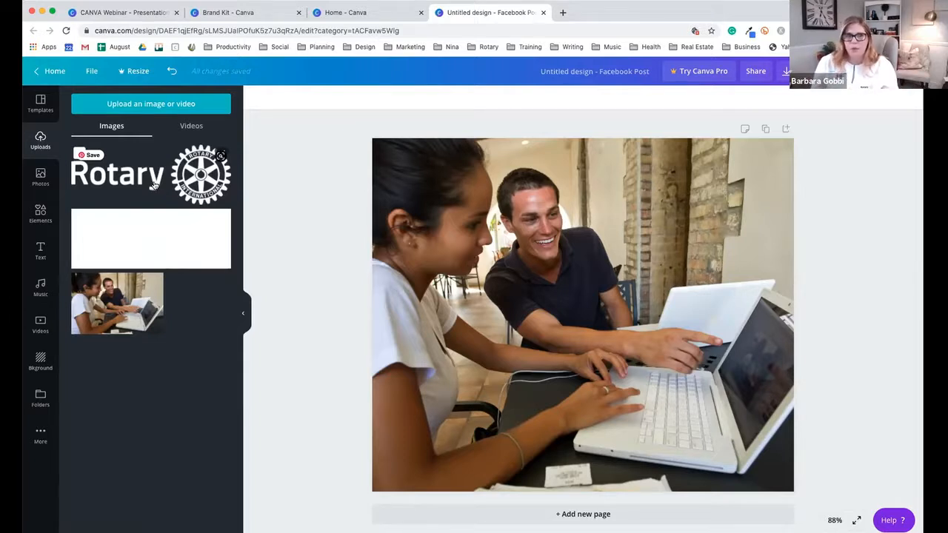
{"action": "left_click", "coordinate": [153, 184]}
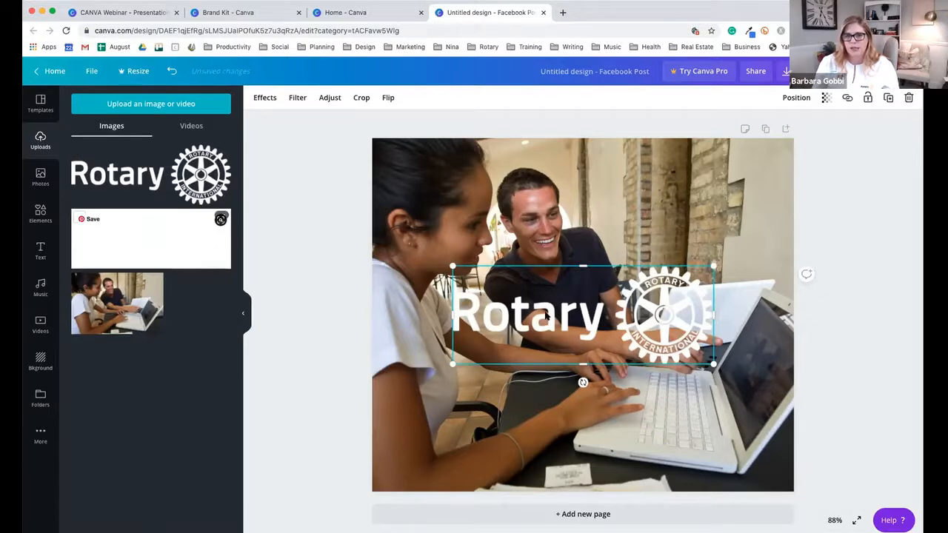
{"action": "left_click_drag", "start_coordinate": [546, 340], "coordinate": [565, 438]}
{"action": "left_click_drag", "start_coordinate": [472, 365], "coordinate": [537, 418]}
{"action": "left_click_drag", "start_coordinate": [630, 432], "coordinate": [574, 438]}
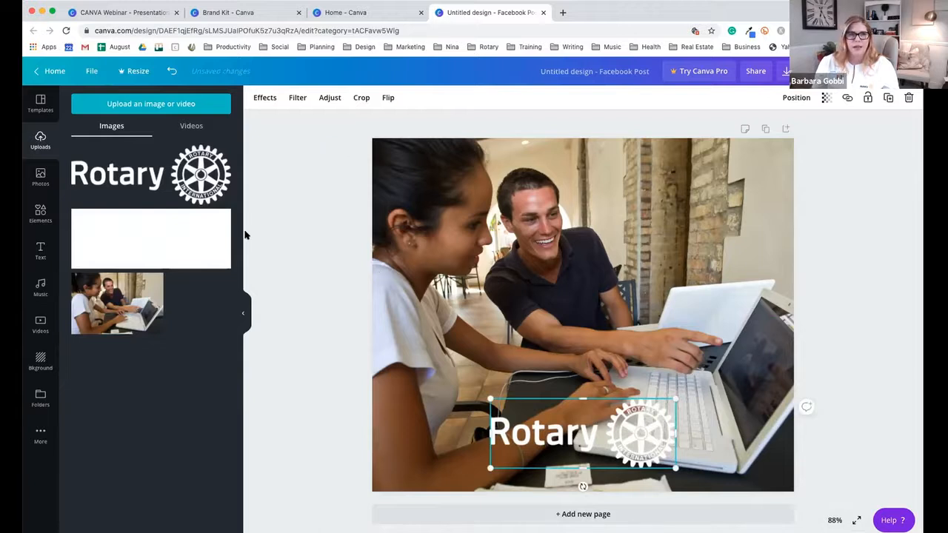
Add a heading reading "Rotarians Are" and move it slightly up from the middle of the photo.
{"action": "left_click", "coordinate": [40, 252]}
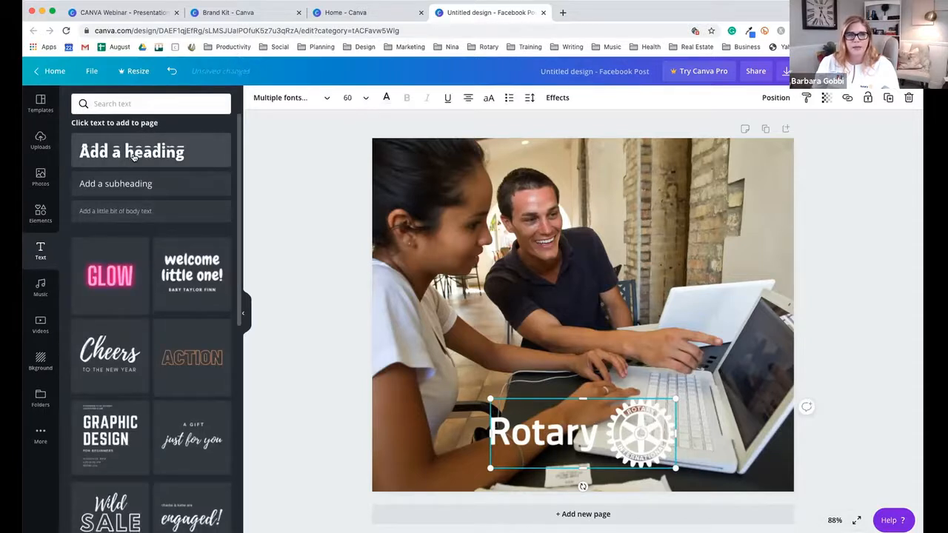
{"action": "left_click", "coordinate": [134, 153]}
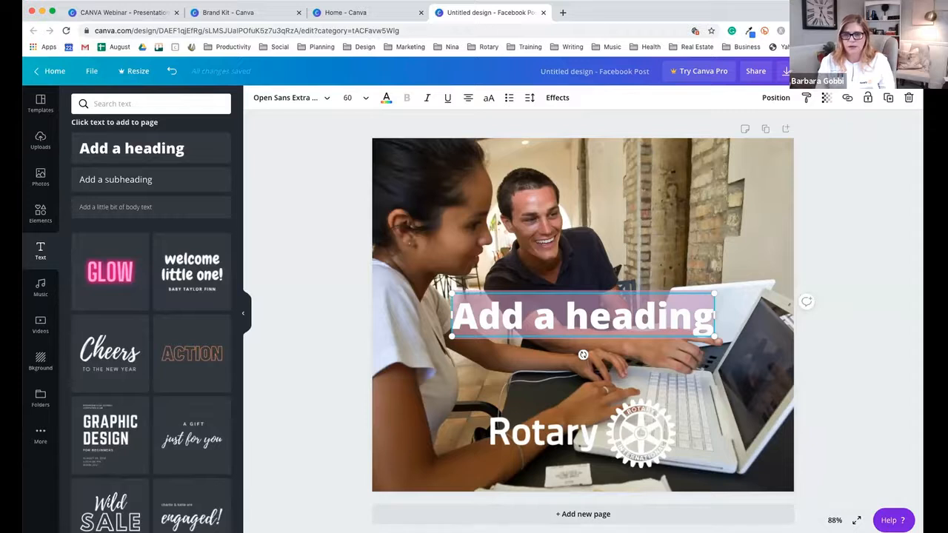
{"action": "type", "text": "Rotarys Are"}
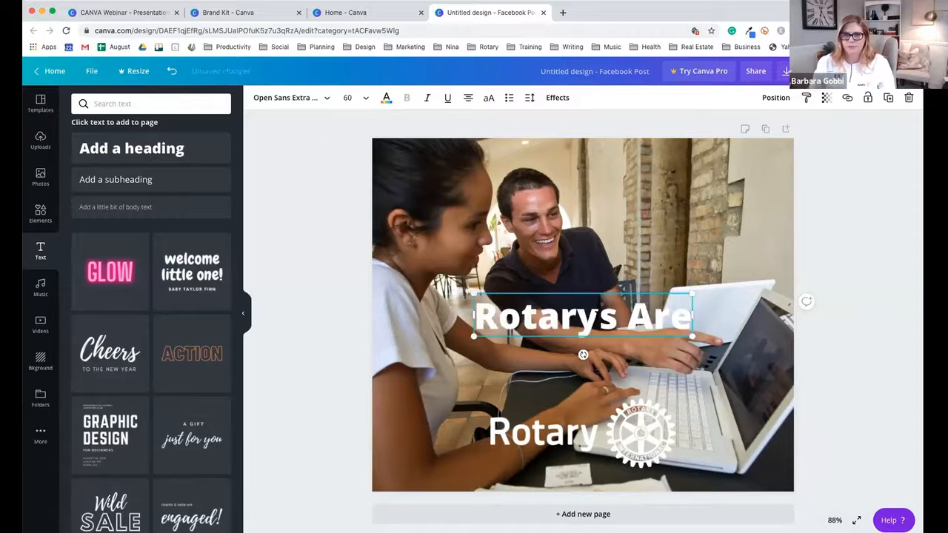
{"action": "key", "text": "BackSpace"}
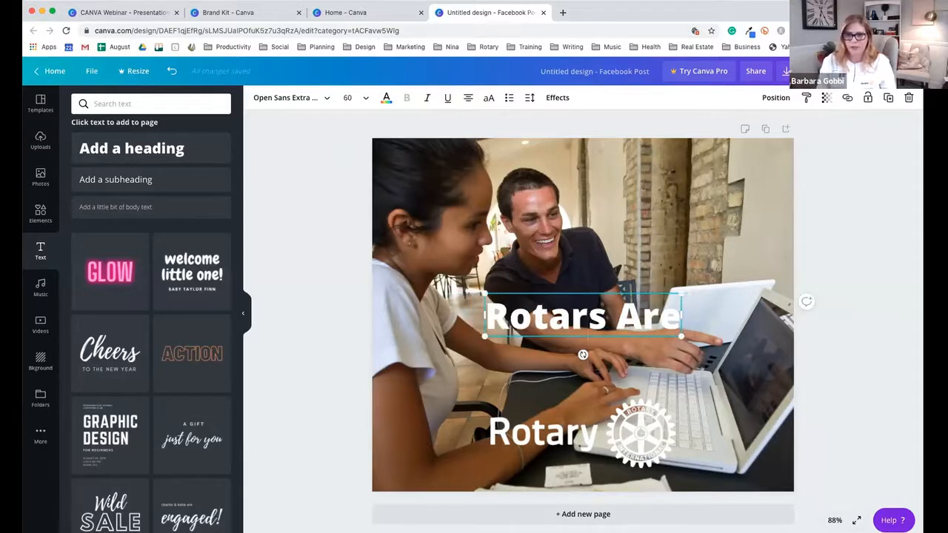
{"action": "type", "text": "ians"}
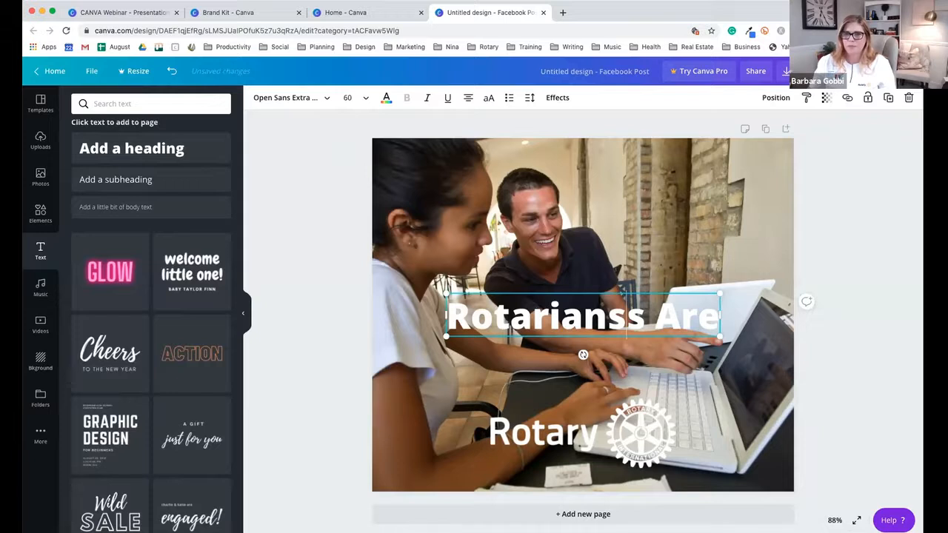
{"action": "key", "text": "BackSpace"}
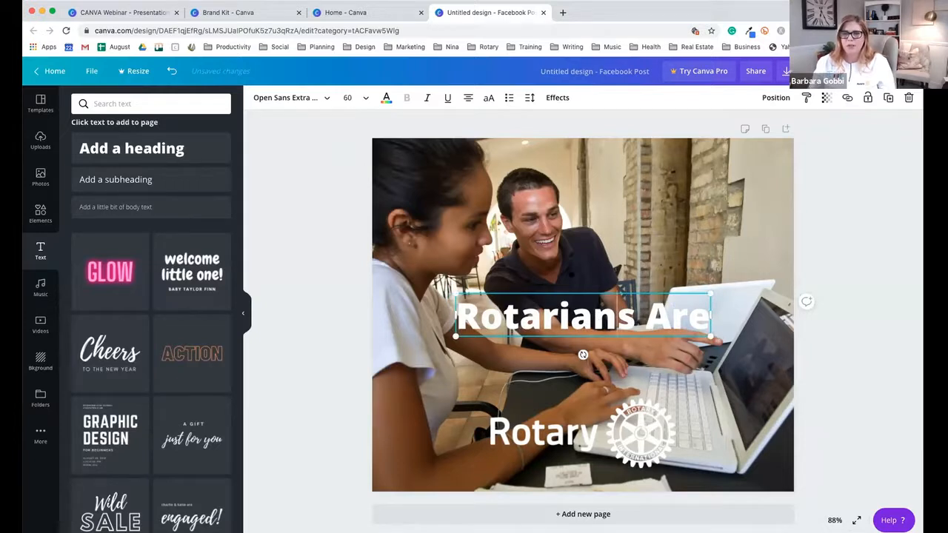
{"action": "left_click_drag", "start_coordinate": [583, 355], "coordinate": [583, 328]}
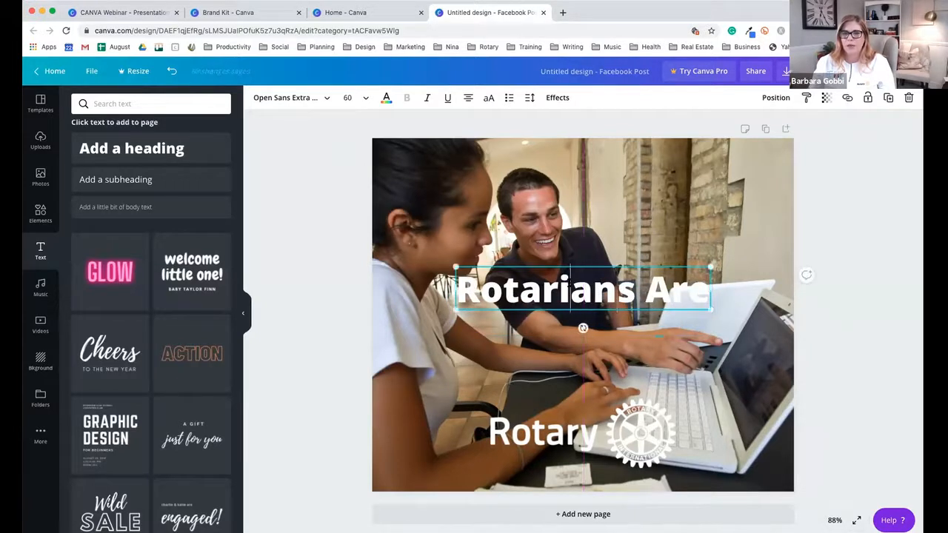
Change the "Rotarians Are" heading's font to Open Sans.
{"action": "double_click", "coordinate": [575, 285]}
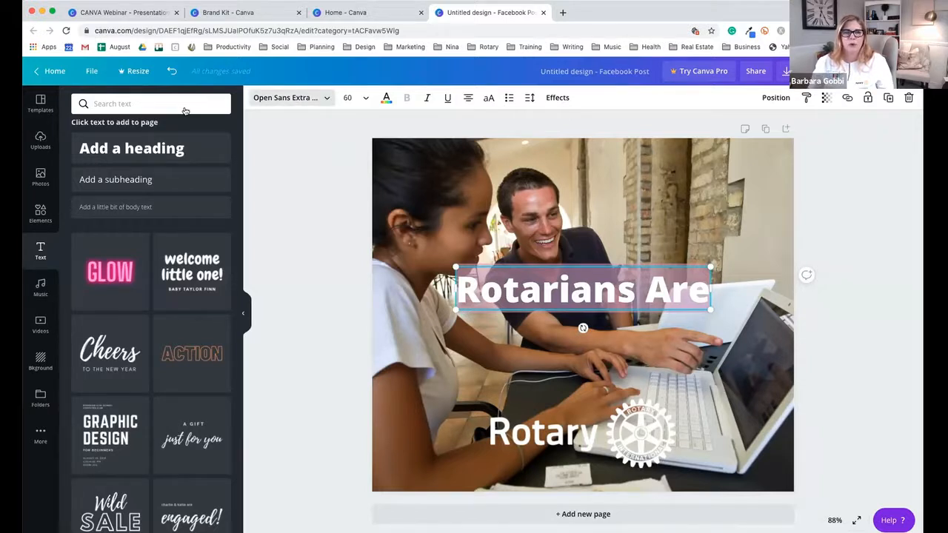
{"action": "left_click", "coordinate": [294, 103]}
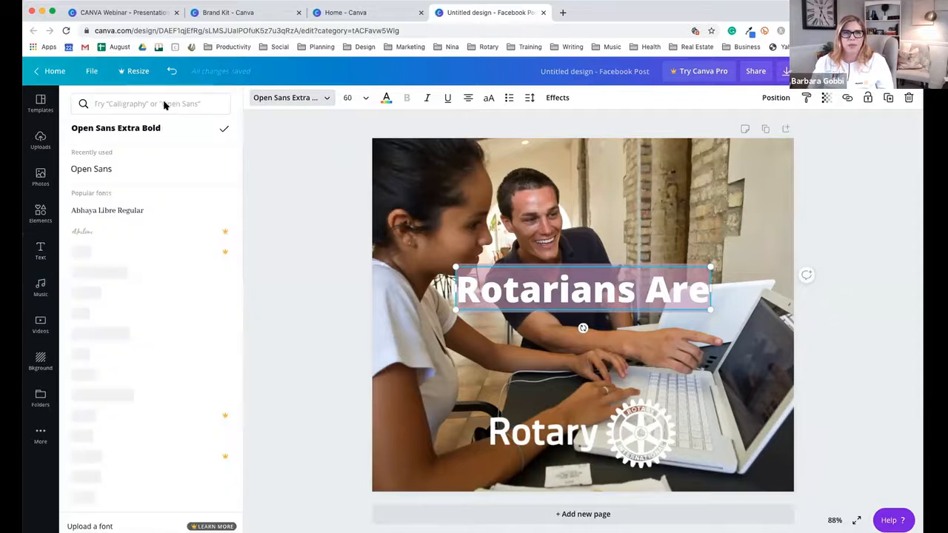
{"action": "left_click", "coordinate": [96, 171]}
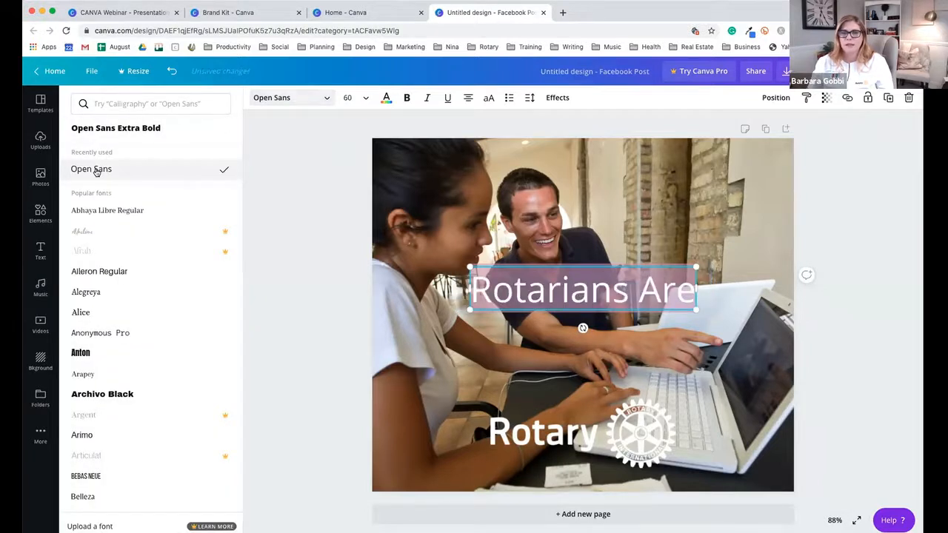
Try the Rotary brand blues on the "Rotarians Are" text, ending with the darkest, and return its colour to white.
{"action": "left_click", "coordinate": [386, 99]}
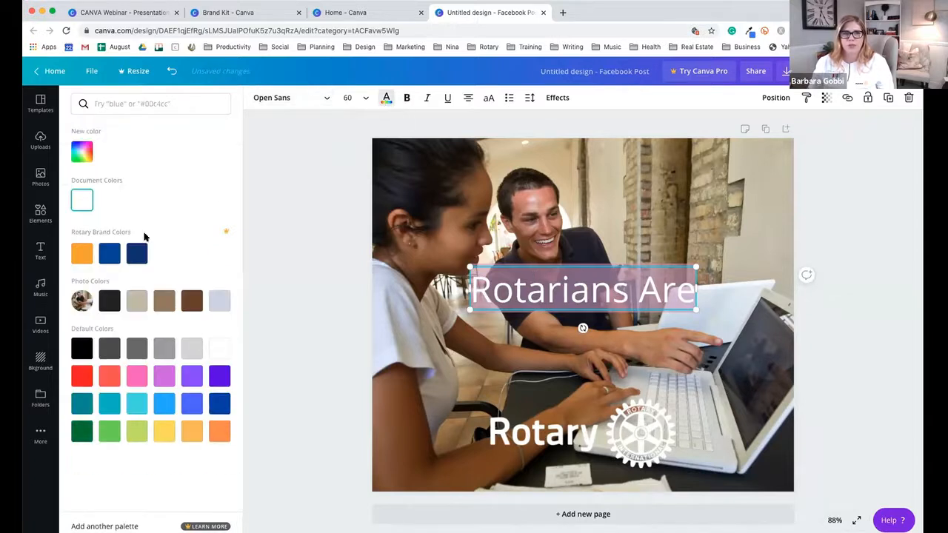
{"action": "left_click", "coordinate": [108, 254]}
{"action": "left_click", "coordinate": [136, 255]}
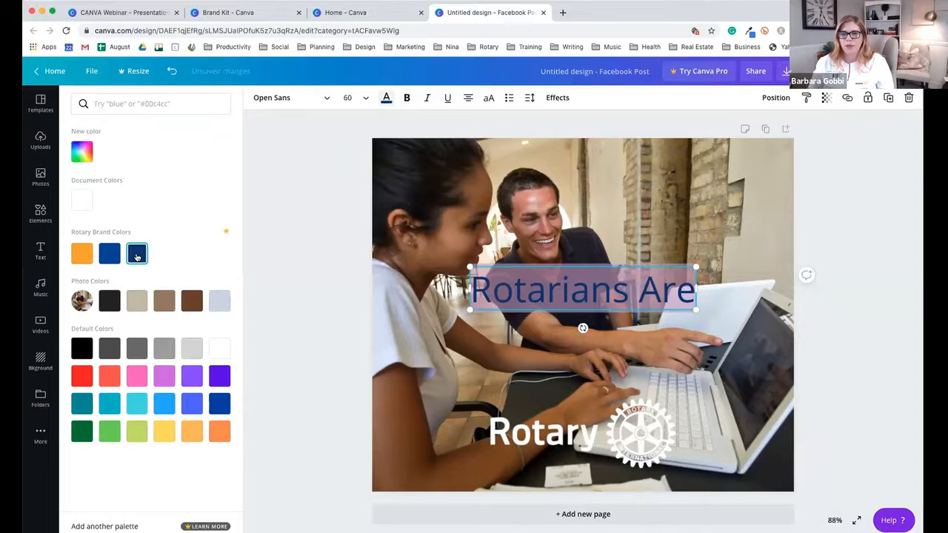
{"action": "left_click", "coordinate": [490, 306]}
{"action": "left_click_drag", "start_coordinate": [489, 306], "coordinate": [473, 290]}
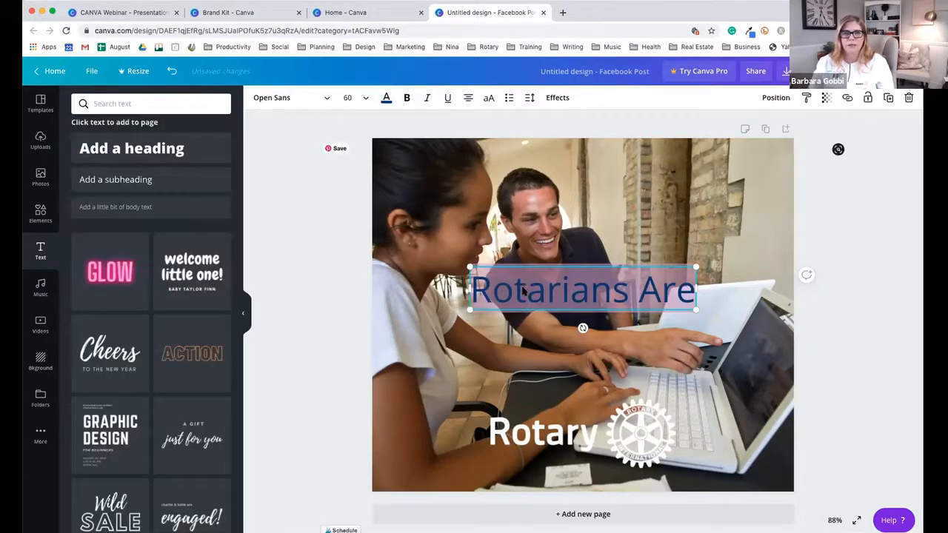
{"action": "left_click", "coordinate": [386, 97]}
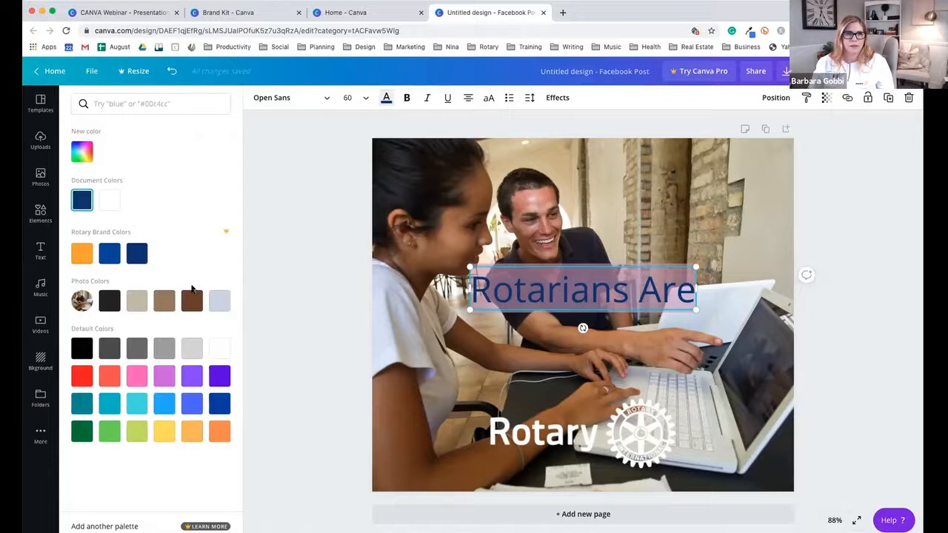
{"action": "left_click", "coordinate": [109, 200]}
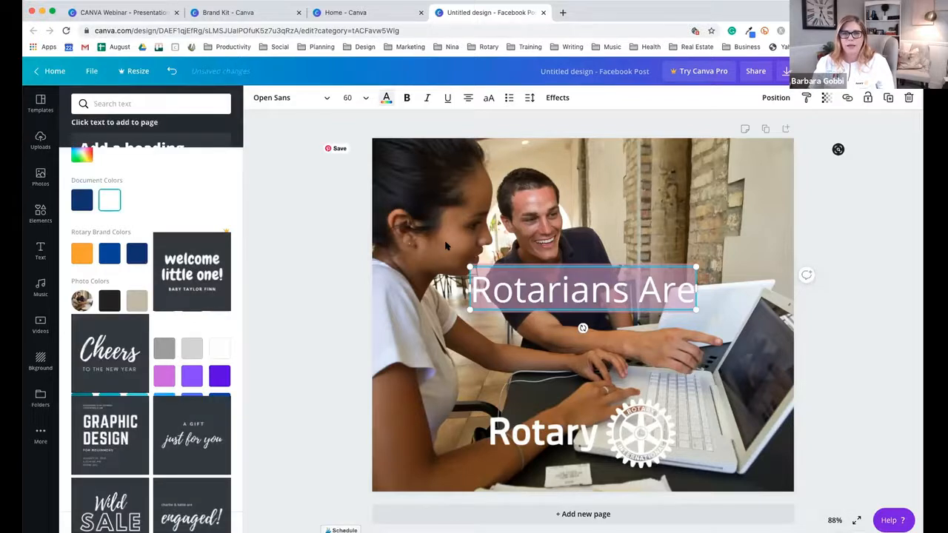
{"action": "left_click", "coordinate": [338, 225]}
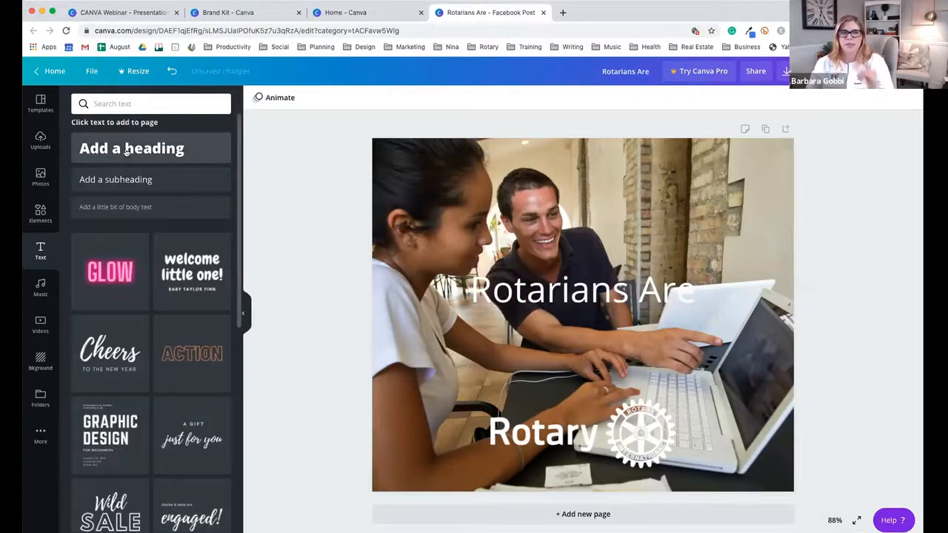
Add a second heading reading "People of Actions" and place it just below "Rotarians Are".
{"action": "left_click", "coordinate": [126, 151]}
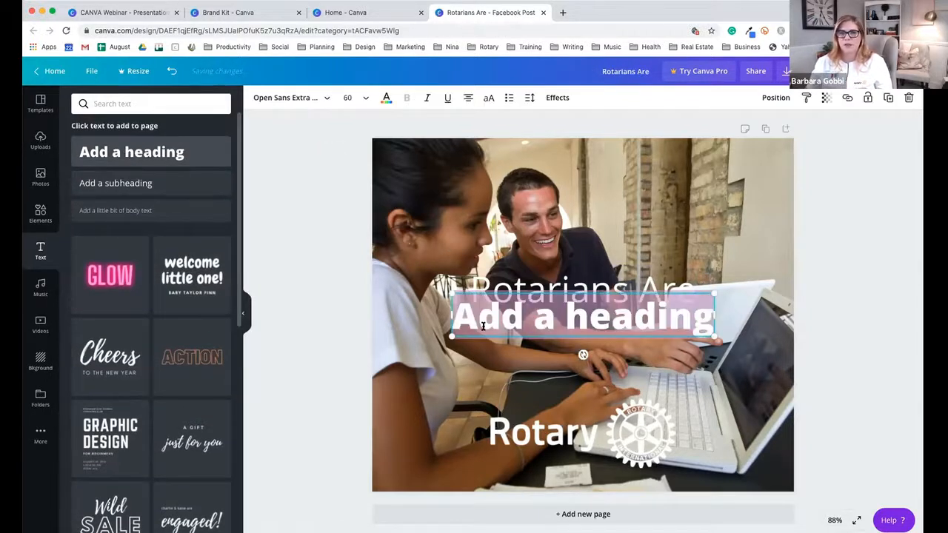
{"action": "left_click", "coordinate": [537, 326]}
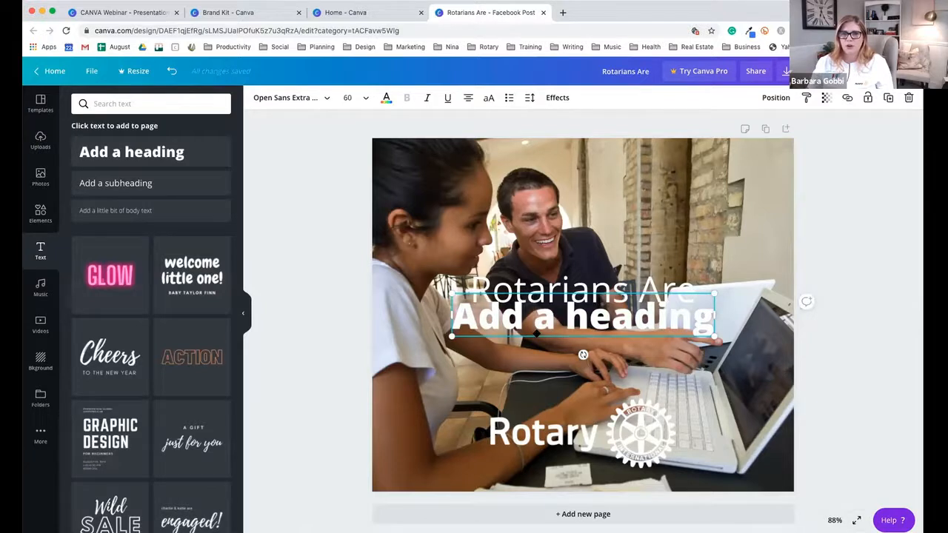
{"action": "left_click_drag", "start_coordinate": [536, 332], "coordinate": [546, 331]}
{"action": "type", "text": "Pe"}
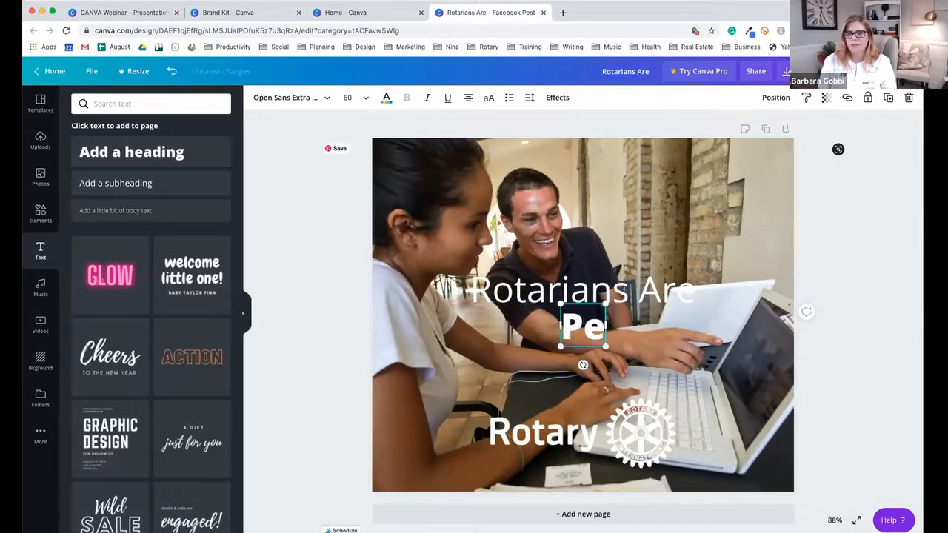
{"action": "type", "text": "ople of Actions"}
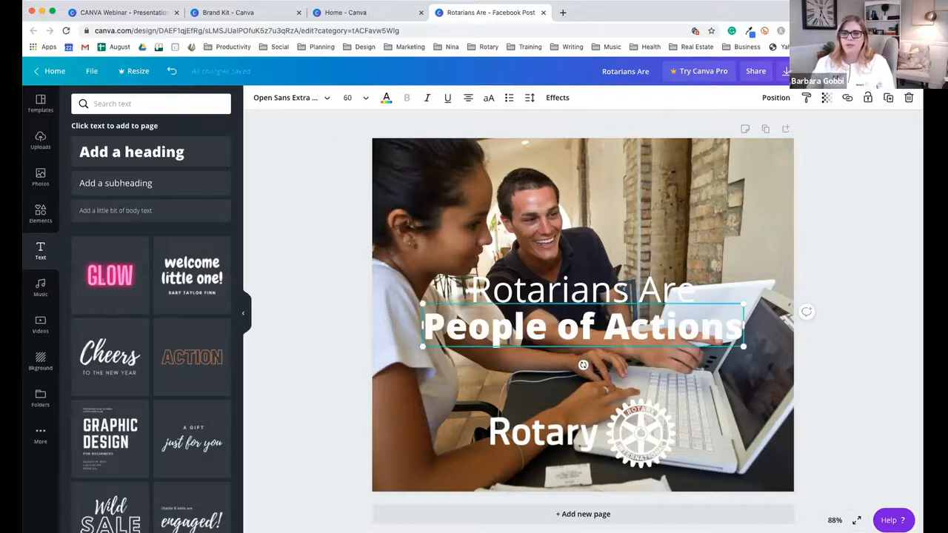
Change the "People of Actions" heading's font to Permanent Marker and correct its text to "People of Action".
{"action": "triple_click", "coordinate": [560, 327]}
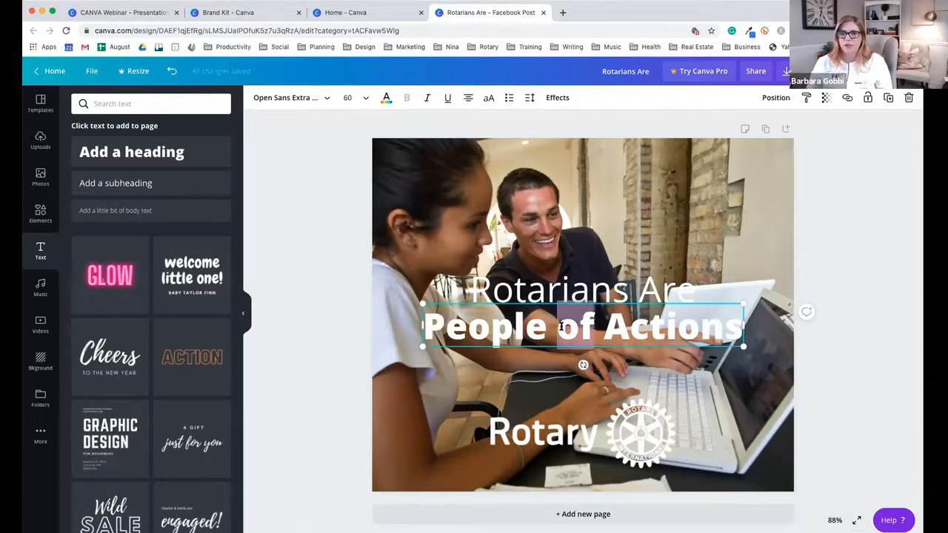
{"action": "left_click", "coordinate": [326, 101]}
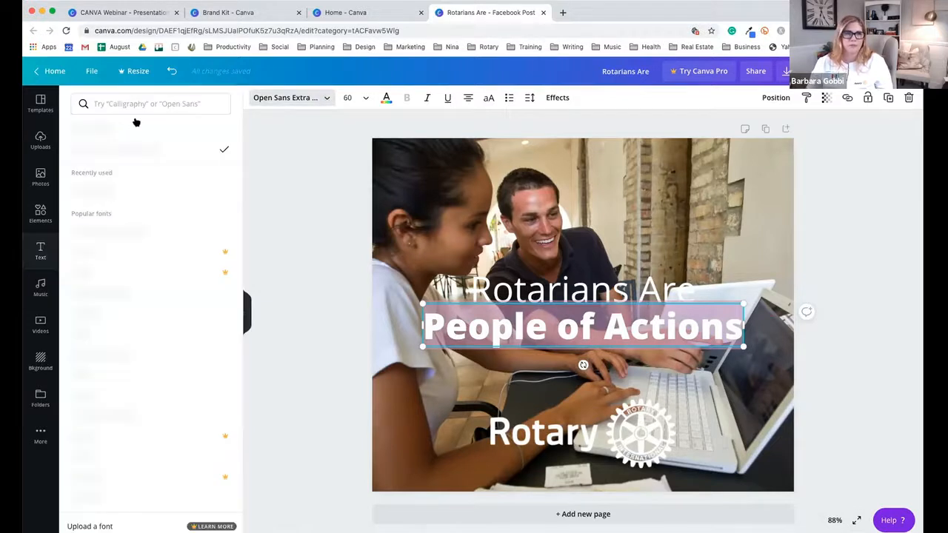
{"action": "left_click", "coordinate": [135, 103]}
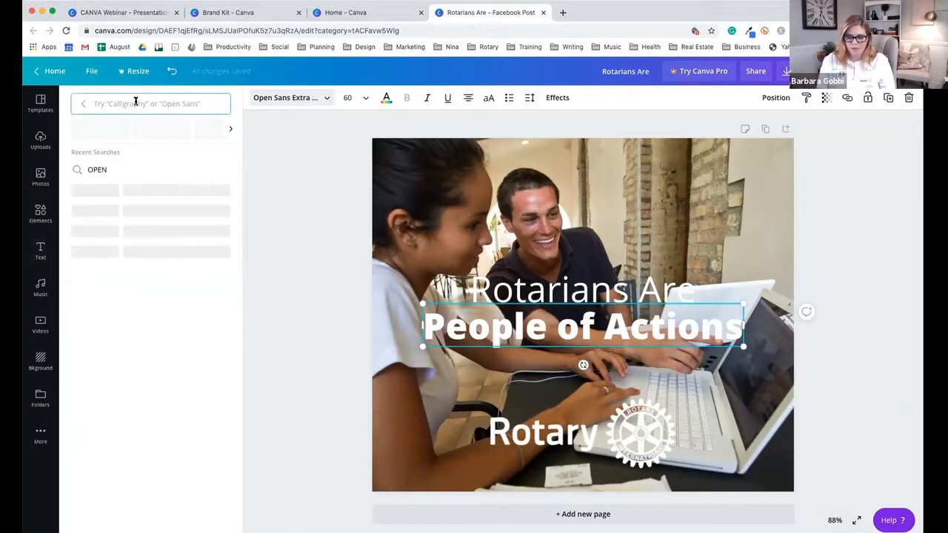
{"action": "type", "text": "permanent"}
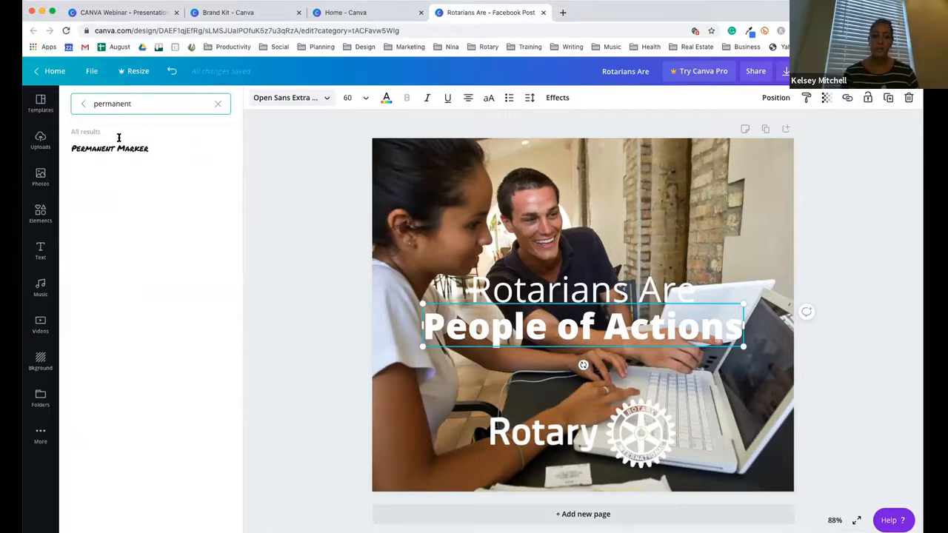
{"action": "left_click", "coordinate": [115, 151]}
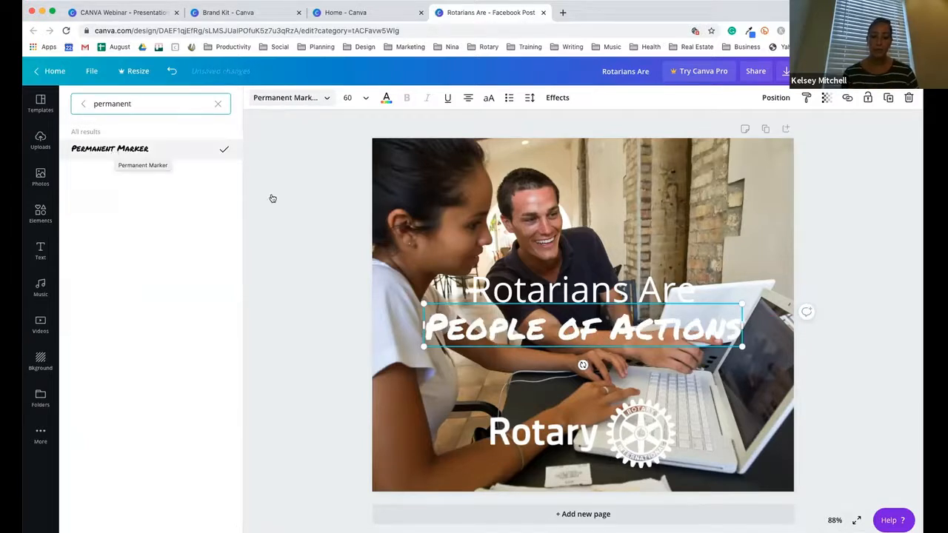
{"action": "left_click", "coordinate": [822, 227]}
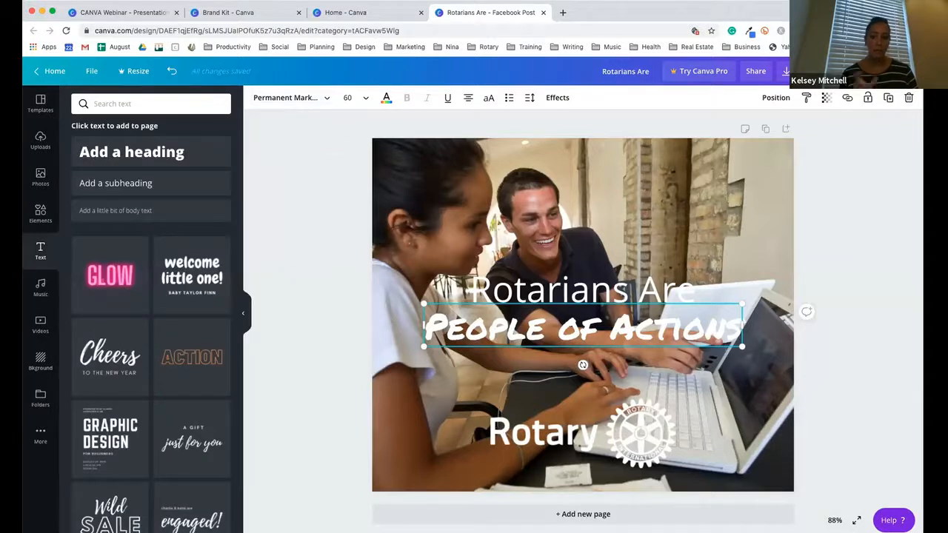
{"action": "key", "text": "BackSpace"}
{"action": "left_click", "coordinate": [840, 256]}
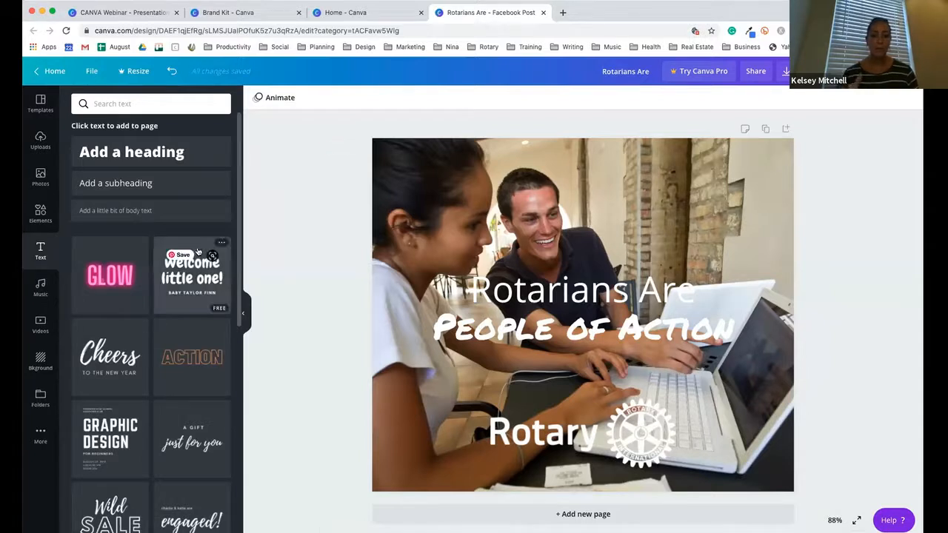
Try a custom bright red as the colour of the "People of Action" text.
{"action": "left_click", "coordinate": [460, 330]}
{"action": "left_click", "coordinate": [386, 97]}
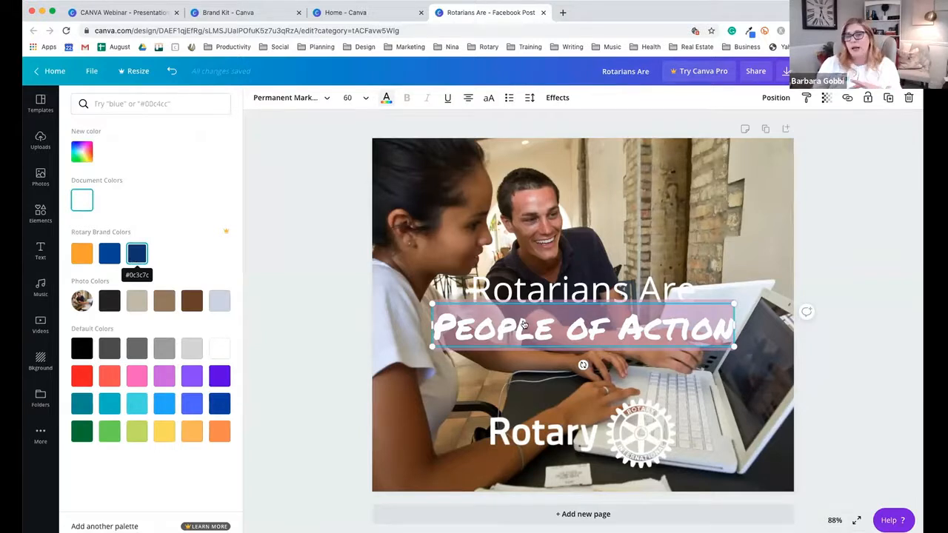
{"action": "left_click", "coordinate": [79, 151]}
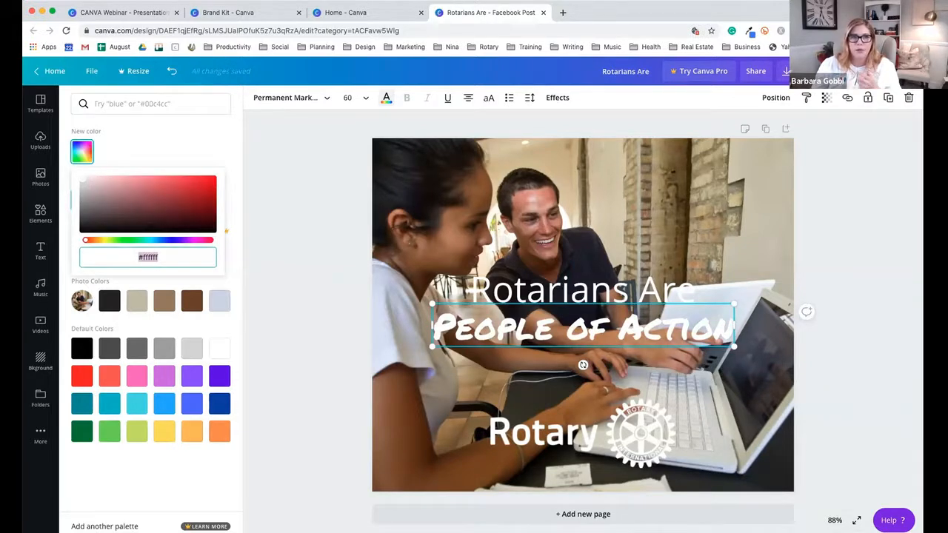
{"action": "left_click", "coordinate": [159, 207]}
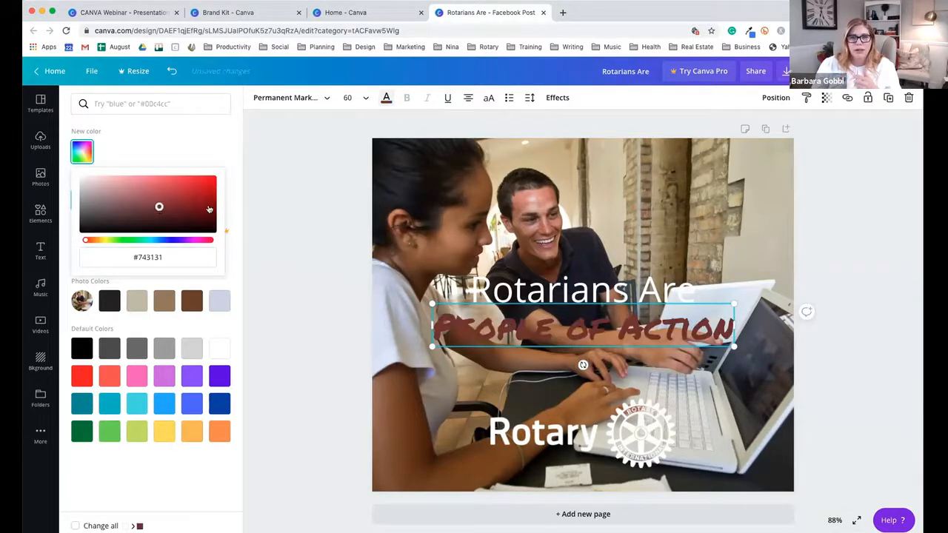
{"action": "left_click", "coordinate": [279, 214]}
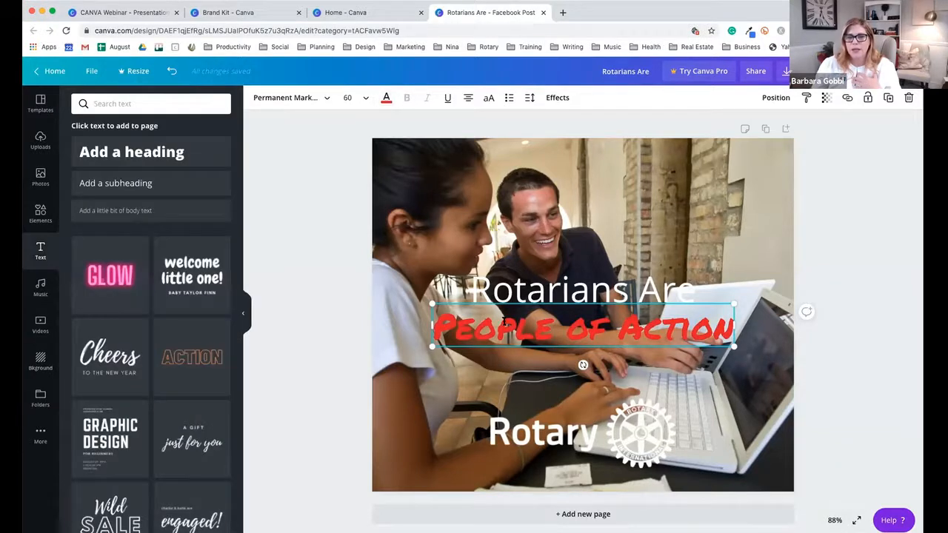
Apply the darkest Rotary brand blue, #0c3c7c, to the whole "People of Action" text.
{"action": "double_click", "coordinate": [505, 324]}
{"action": "double_click", "coordinate": [534, 332]}
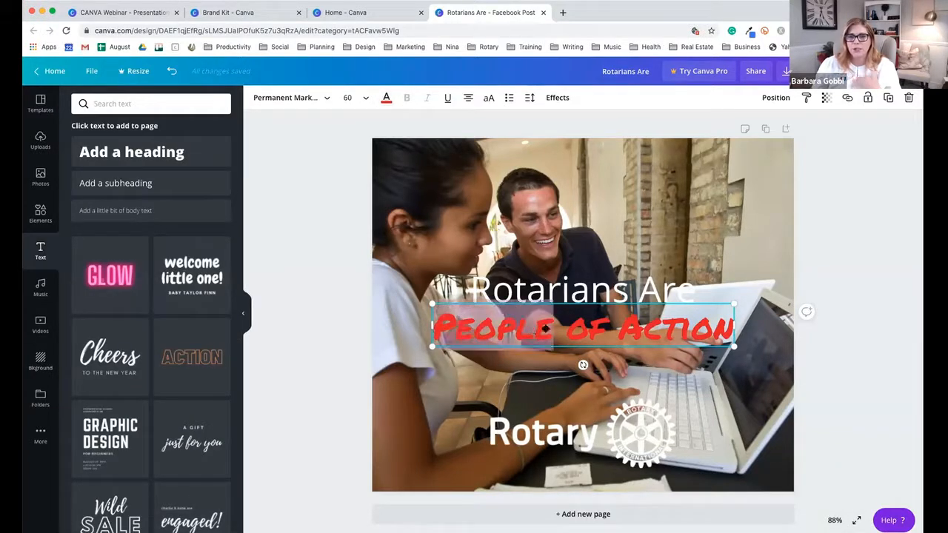
{"action": "triple_click", "coordinate": [550, 333]}
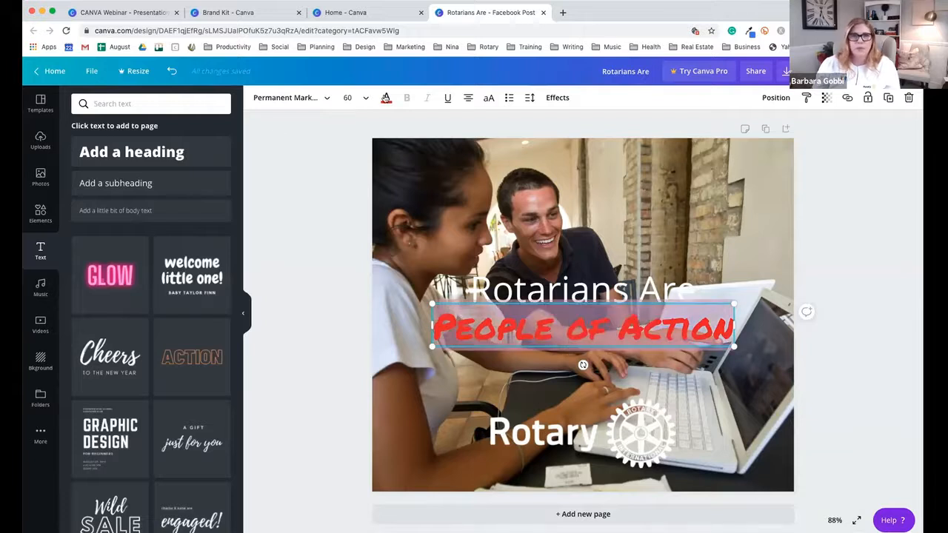
{"action": "left_click", "coordinate": [386, 97]}
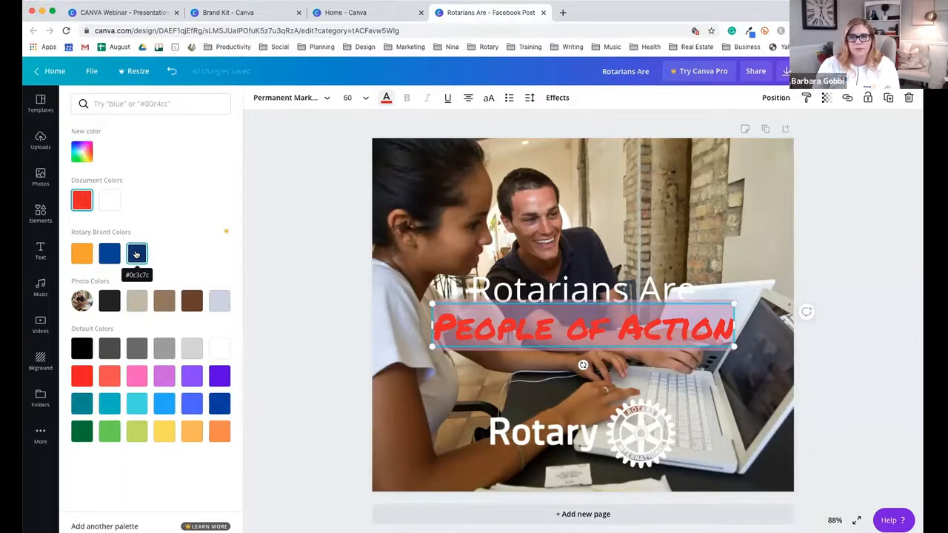
{"action": "left_click", "coordinate": [136, 254]}
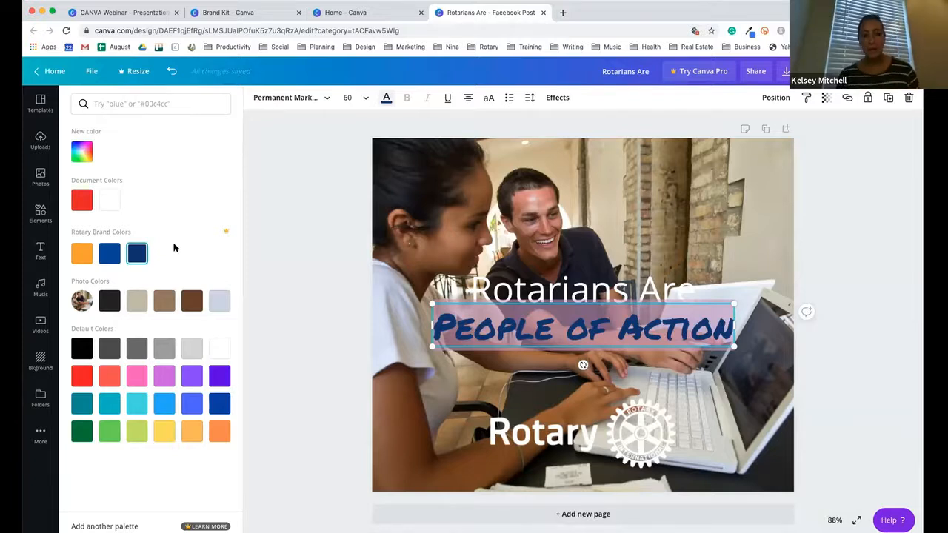
Examine the hex code of the "People of Action" text colour in the custom colour picker and close the picker.
{"action": "left_click", "coordinate": [80, 155]}
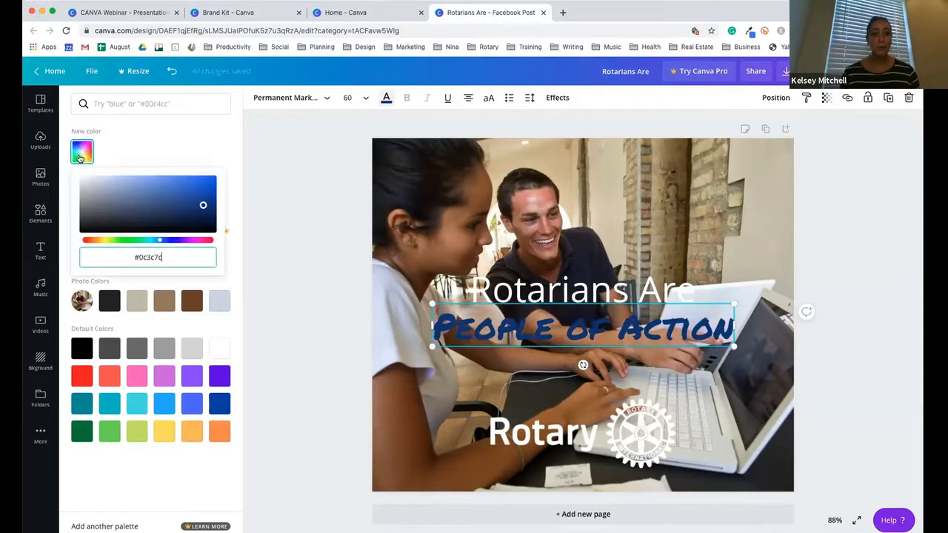
{"action": "left_click", "coordinate": [154, 256]}
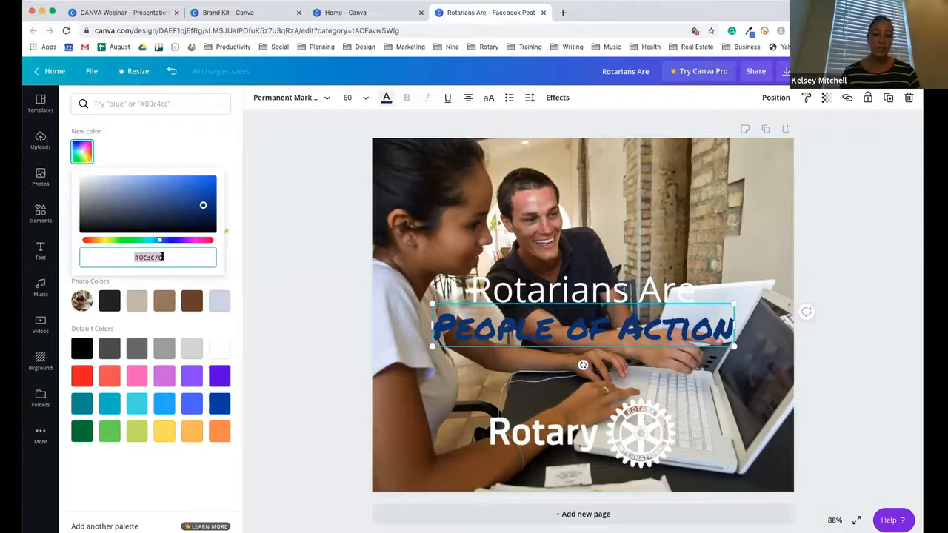
{"action": "left_click", "coordinate": [162, 257]}
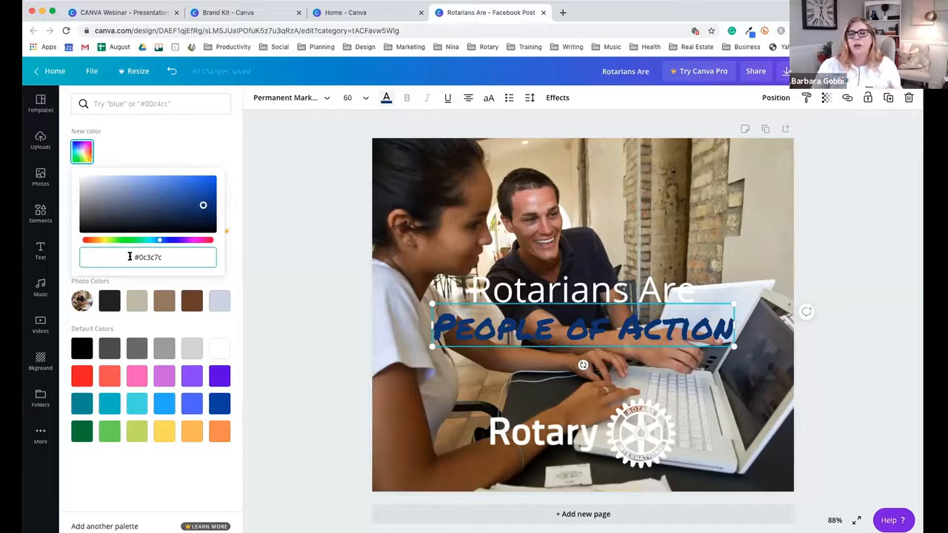
{"action": "left_click_drag", "start_coordinate": [130, 257], "coordinate": [174, 255]}
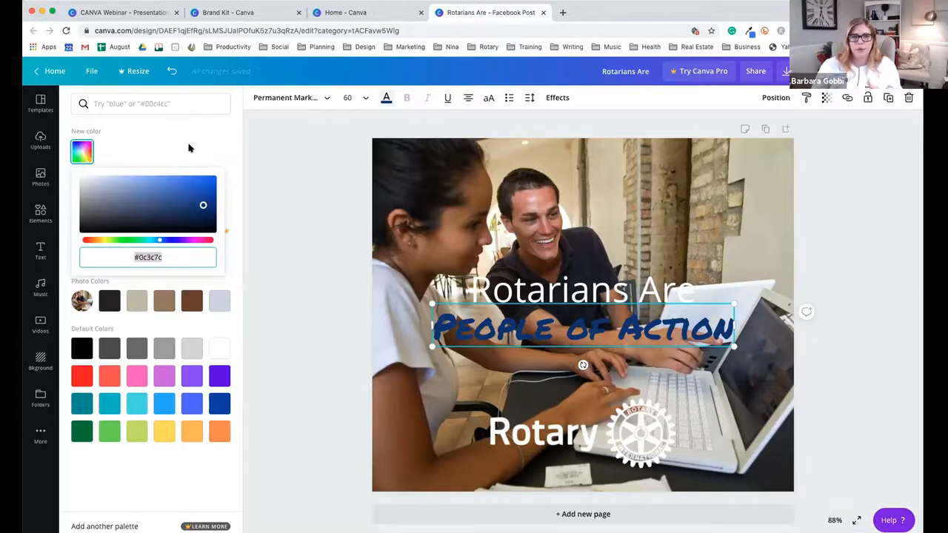
{"action": "left_click", "coordinate": [189, 149]}
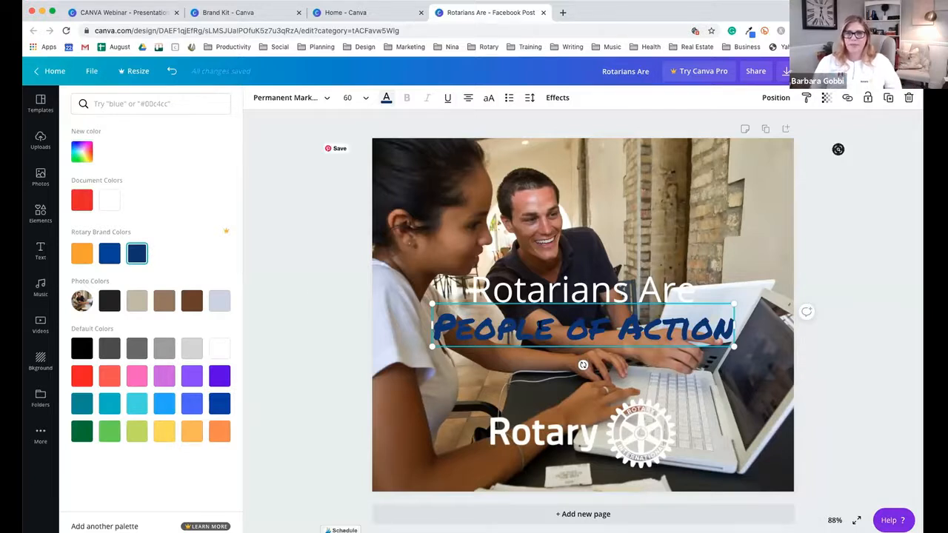
Set the whole "People of Action" text to the document's white colour and deselect it.
{"action": "double_click", "coordinate": [493, 328]}
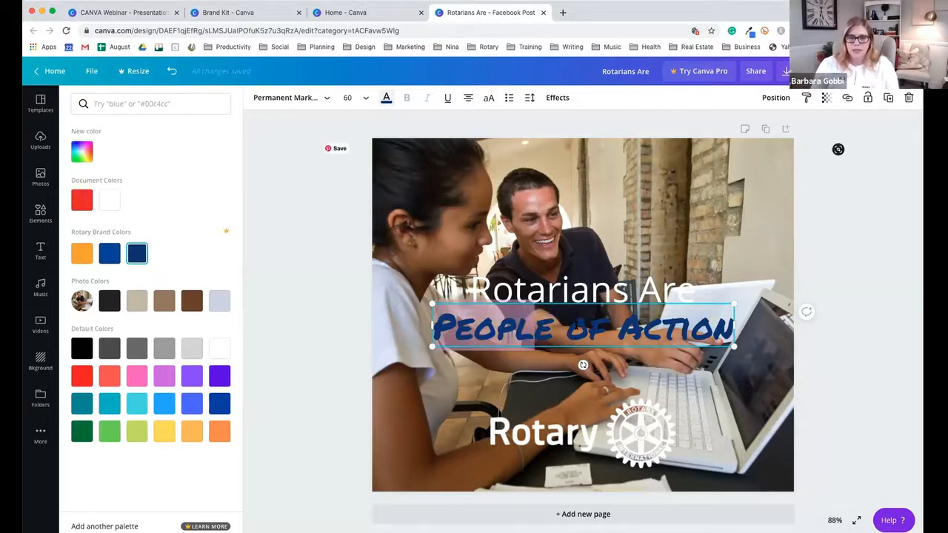
{"action": "key", "text": "super+a"}
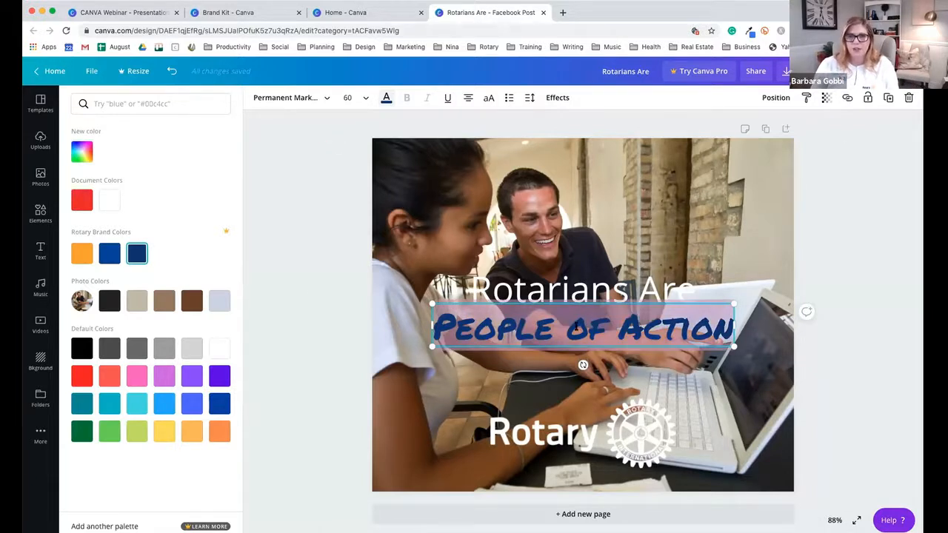
{"action": "left_click", "coordinate": [392, 101]}
{"action": "left_click", "coordinate": [391, 100]}
{"action": "left_click", "coordinate": [109, 200]}
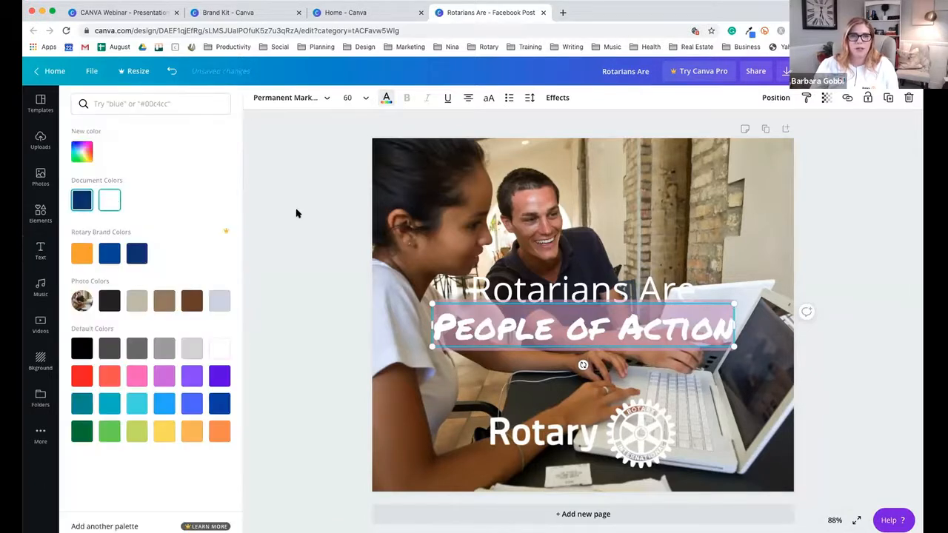
{"action": "left_click", "coordinate": [347, 200]}
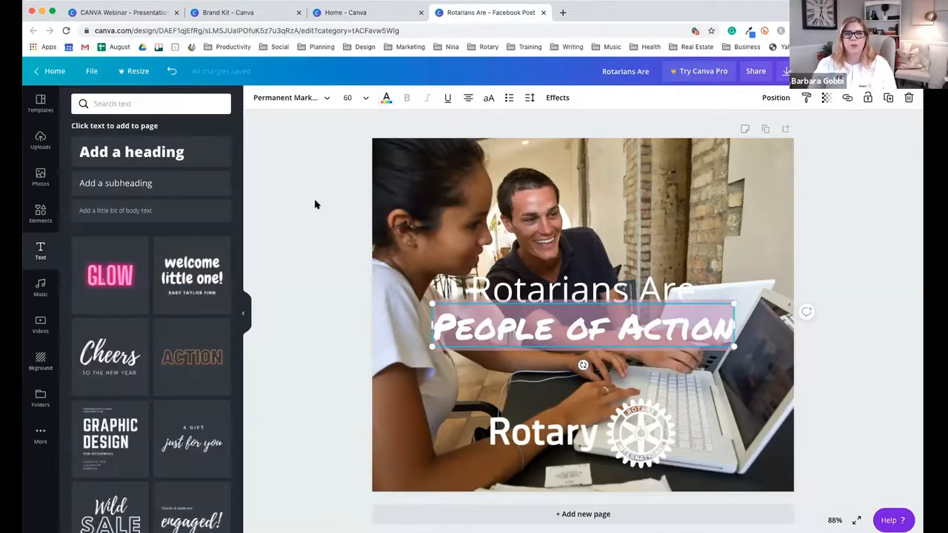
{"action": "left_click", "coordinate": [271, 204]}
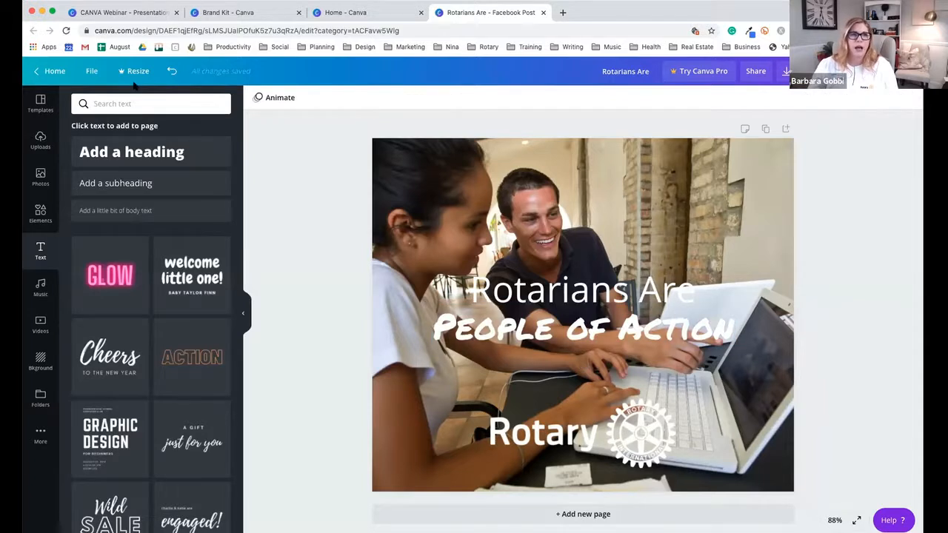
Add an orange square shape about 539 wide over the upper-left part of the photo, behind the headings.
{"action": "left_click", "coordinate": [41, 212]}
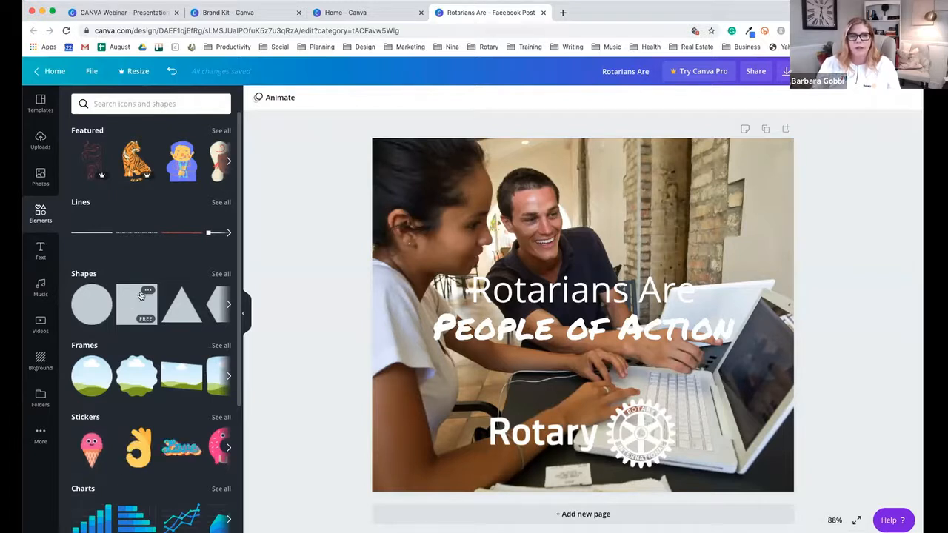
{"action": "left_click_drag", "start_coordinate": [141, 295], "coordinate": [358, 245]}
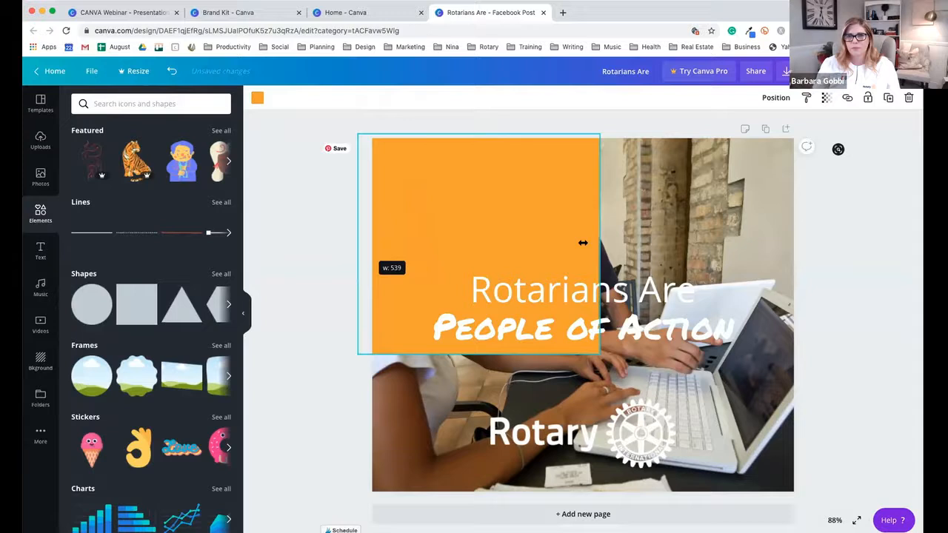
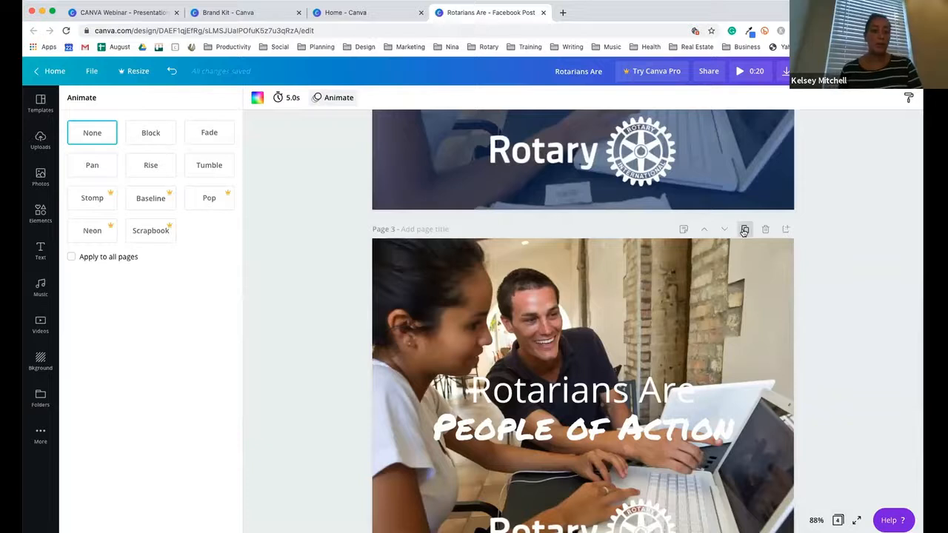
Duplicate page 3 of the design.
{"action": "left_click", "coordinate": [744, 230]}
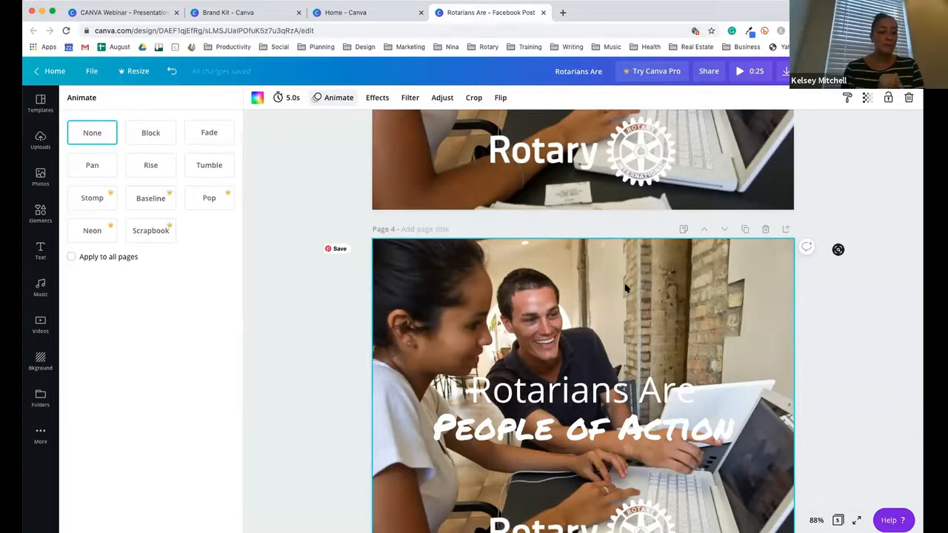
{"action": "scroll", "coordinate": [625, 289], "scroll_direction": "down", "scroll_amount": 2}
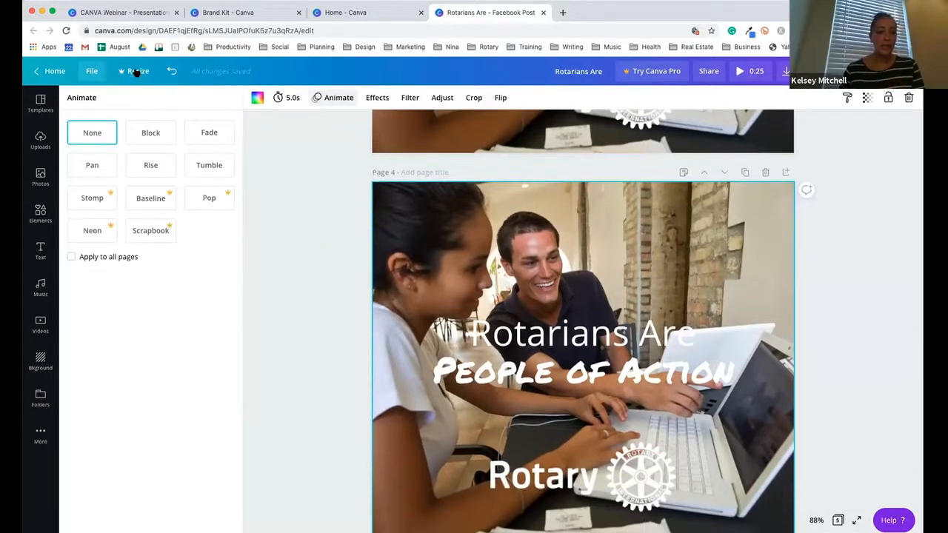
View the design resize option's Canva Pro offer and close it.
{"action": "left_click", "coordinate": [138, 72]}
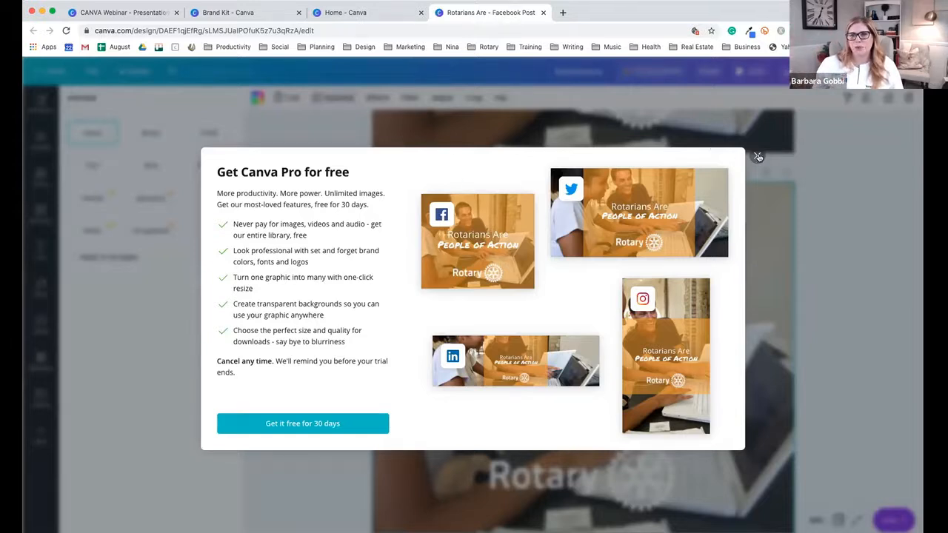
{"action": "left_click", "coordinate": [790, 230]}
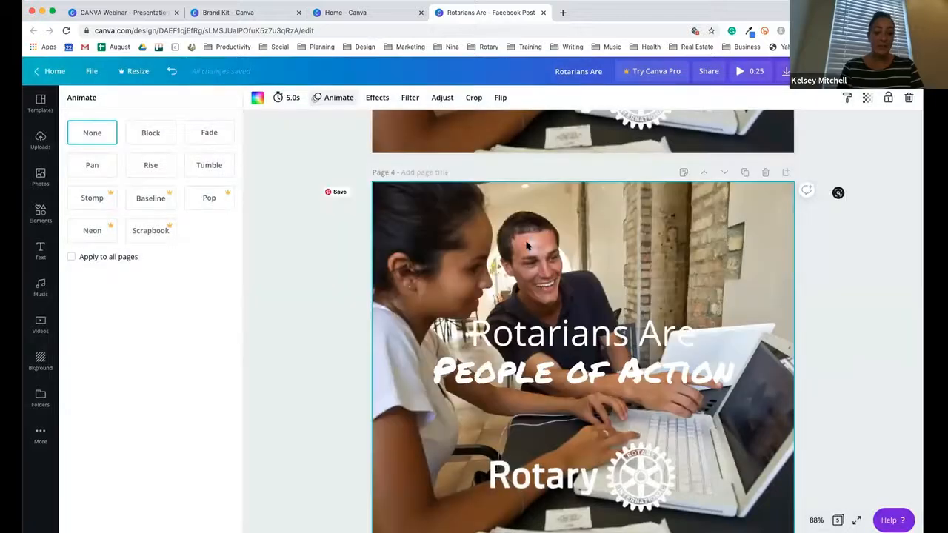
Delete the background photo from page 4.
{"action": "scroll", "coordinate": [526, 245], "scroll_direction": "down", "scroll_amount": 5}
{"action": "scroll", "coordinate": [527, 246], "scroll_direction": "up", "scroll_amount": 2}
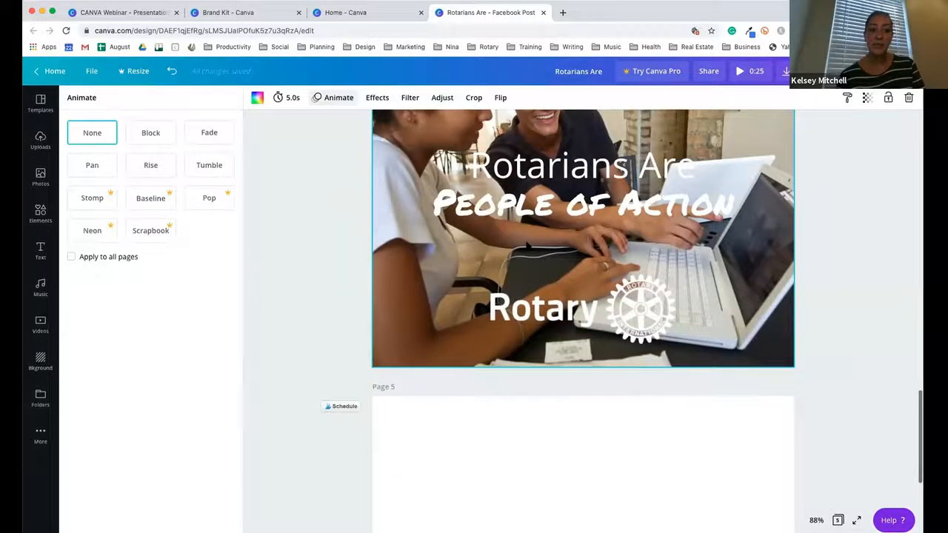
{"action": "scroll", "coordinate": [527, 246], "scroll_direction": "up", "scroll_amount": 3}
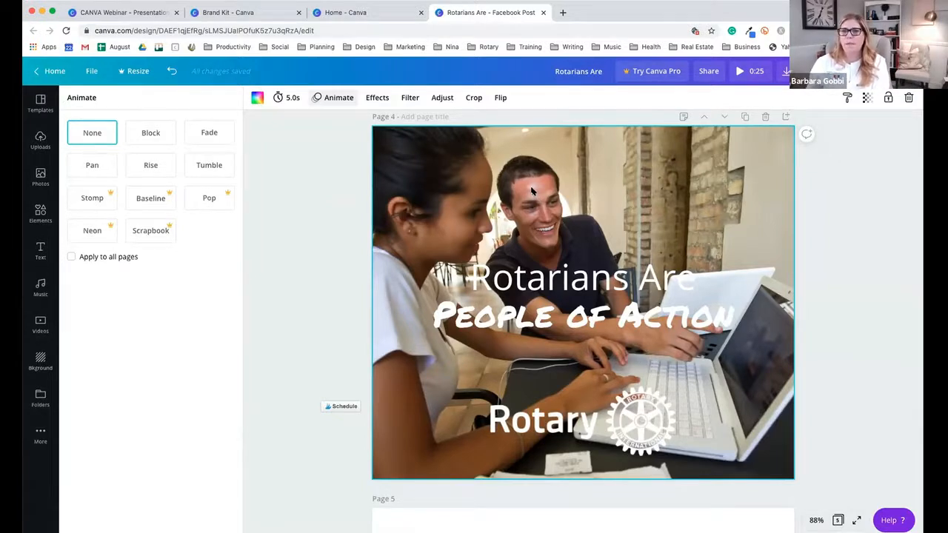
{"action": "key", "text": "Delete"}
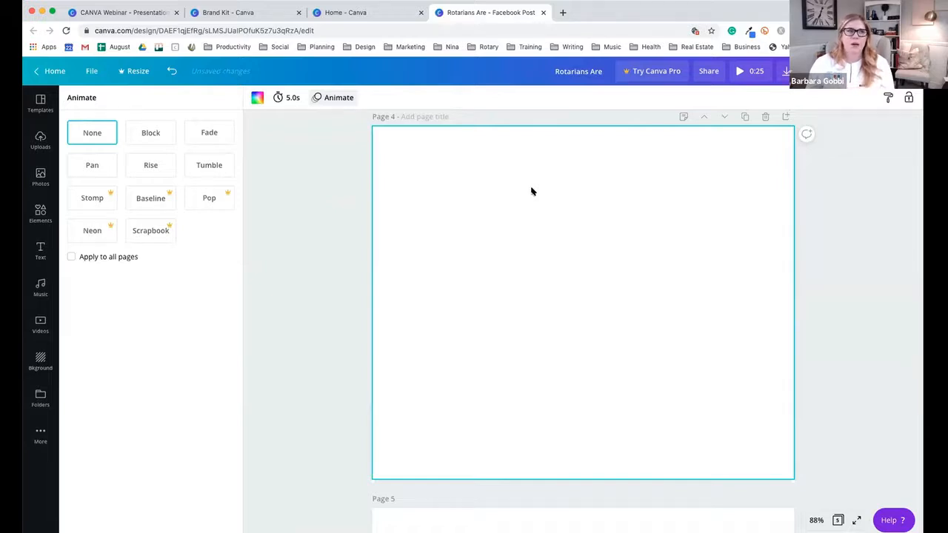
Search the photos for "volunteer" and set the free photo of stacked hands as the background of page 4.
{"action": "left_click", "coordinate": [34, 165]}
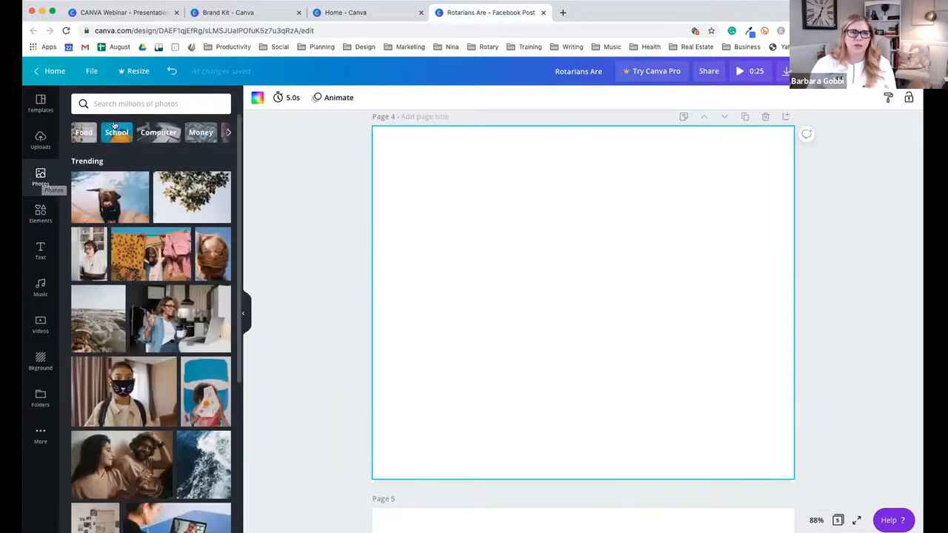
{"action": "left_click", "coordinate": [145, 103]}
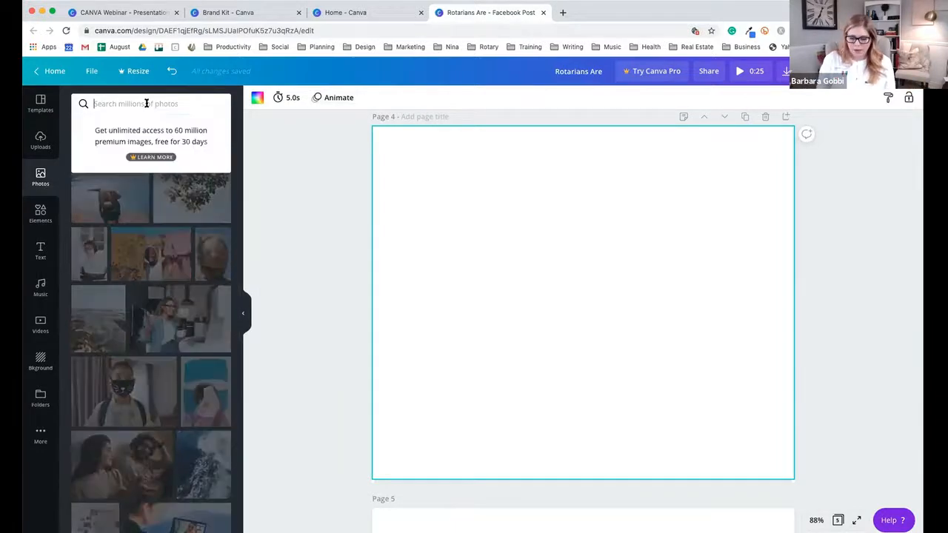
{"action": "type", "text": "volunteer"}
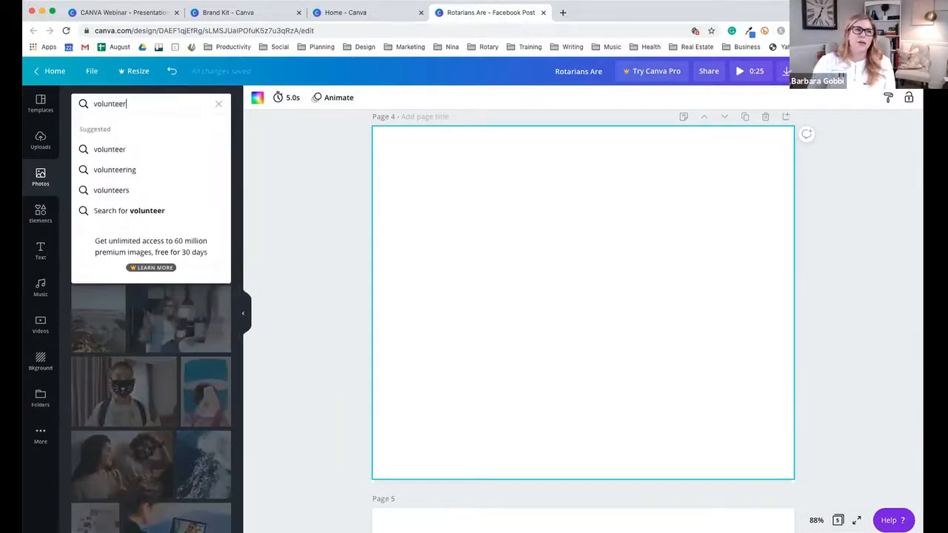
{"action": "left_click", "coordinate": [114, 151]}
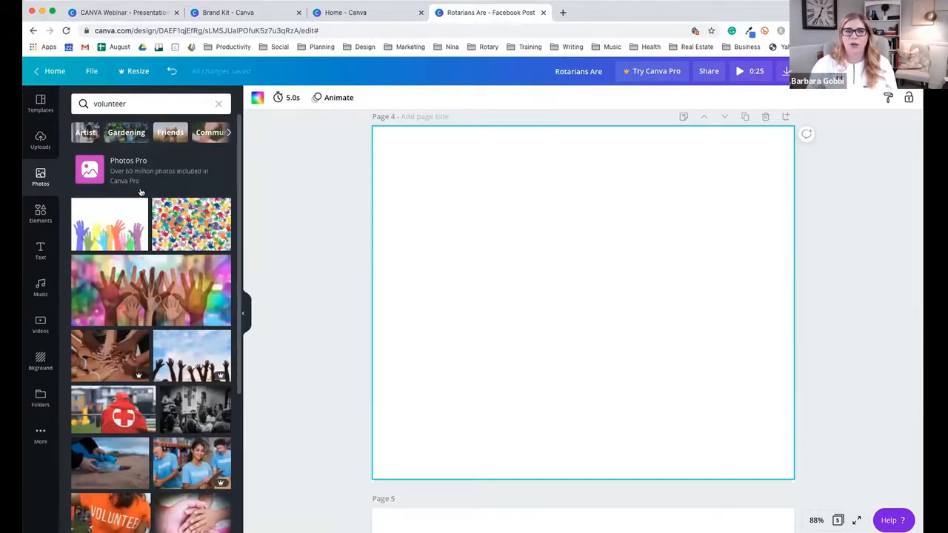
{"action": "scroll", "coordinate": [142, 192], "scroll_direction": "down", "scroll_amount": 2}
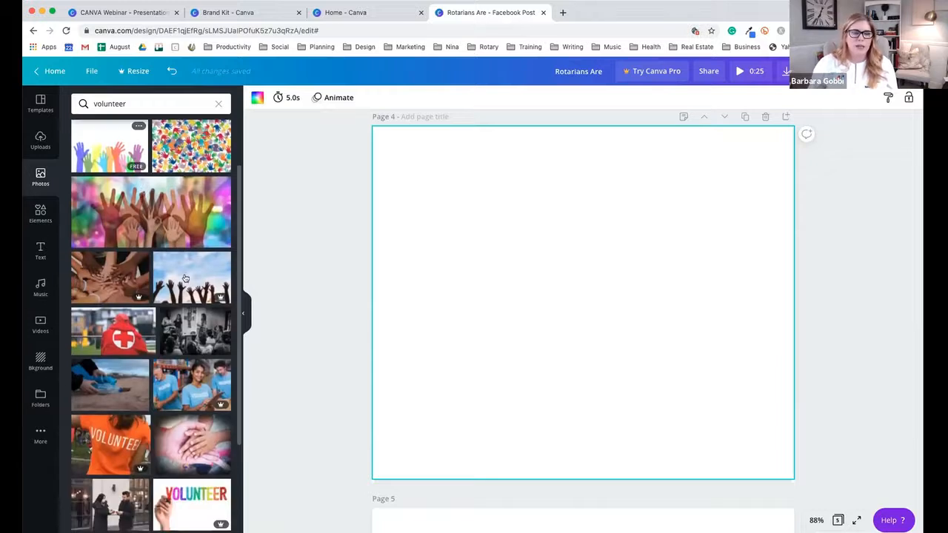
{"action": "scroll", "coordinate": [184, 274], "scroll_direction": "down", "scroll_amount": 3}
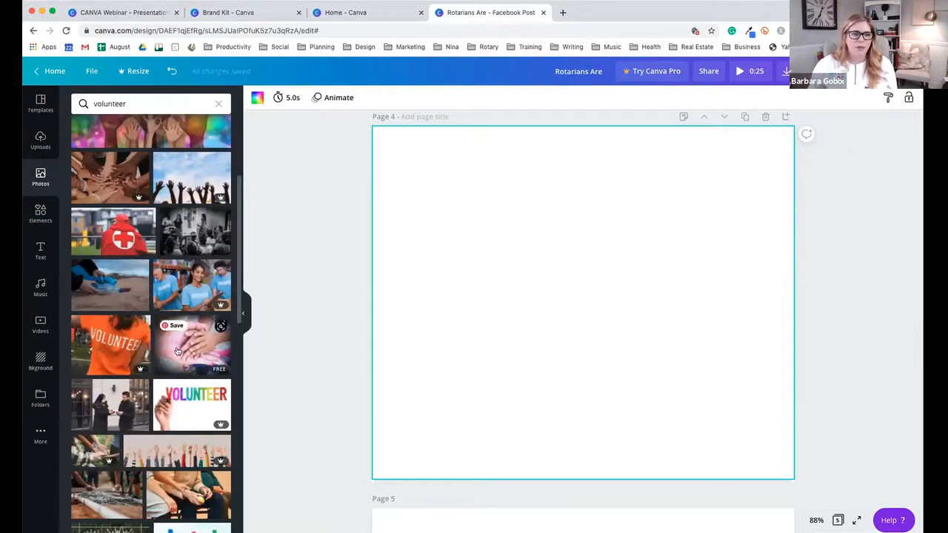
{"action": "left_click_drag", "start_coordinate": [177, 351], "coordinate": [383, 269]}
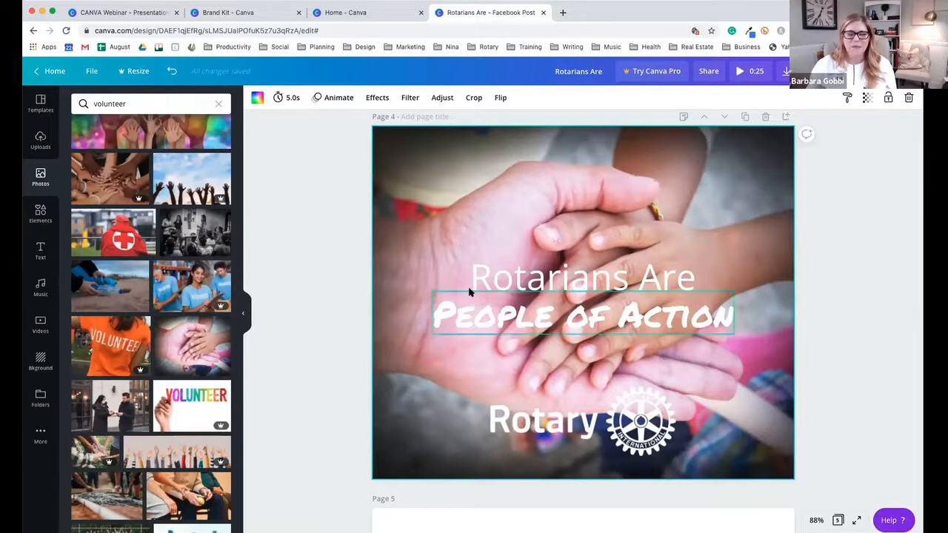
Preview the Block page animation and apply the Fade animation instead, without applying it to all pages.
{"action": "scroll", "coordinate": [378, 333], "scroll_direction": "down", "scroll_amount": 1}
{"action": "scroll", "coordinate": [378, 334], "scroll_direction": "down", "scroll_amount": 3}
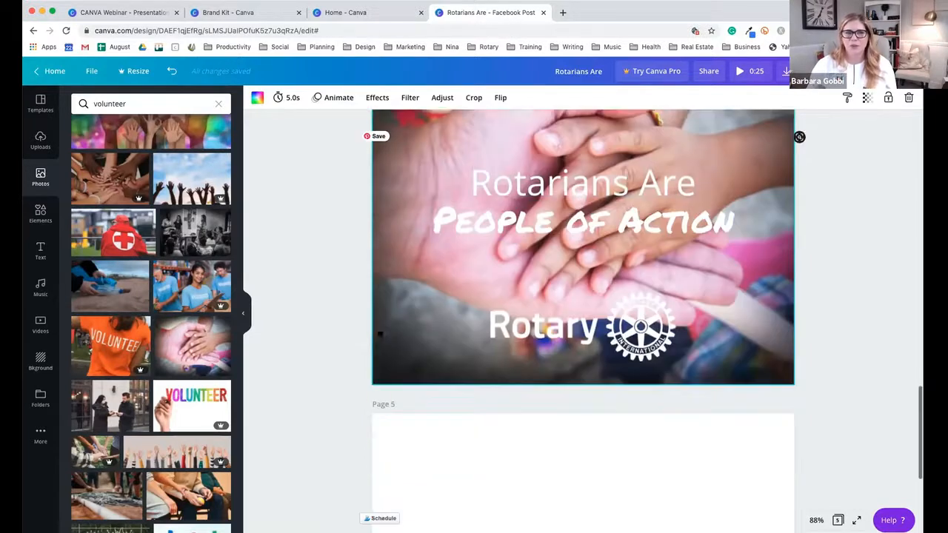
{"action": "scroll", "coordinate": [378, 333], "scroll_direction": "up", "scroll_amount": 12}
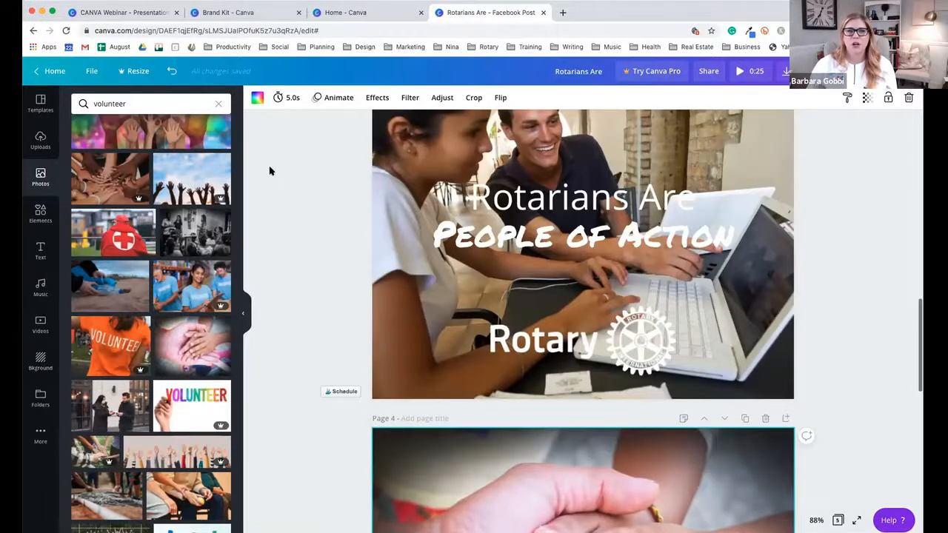
{"action": "scroll", "coordinate": [270, 170], "scroll_direction": "up", "scroll_amount": 3}
{"action": "left_click", "coordinate": [328, 98]}
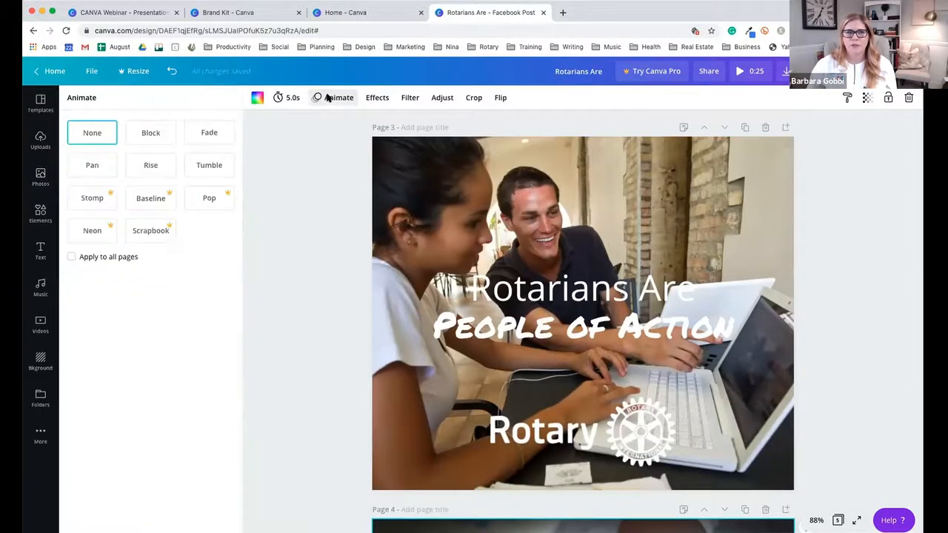
{"action": "left_click", "coordinate": [150, 133]}
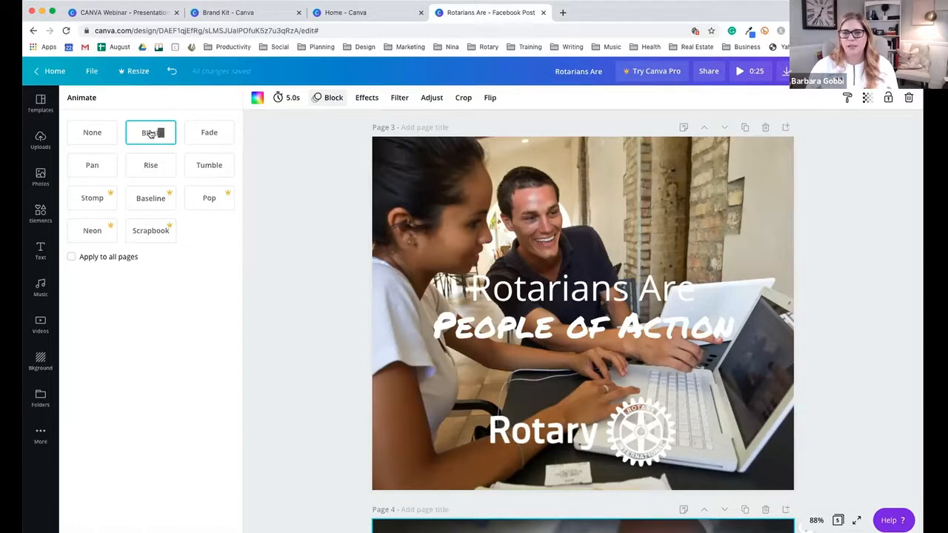
{"action": "left_click", "coordinate": [210, 132]}
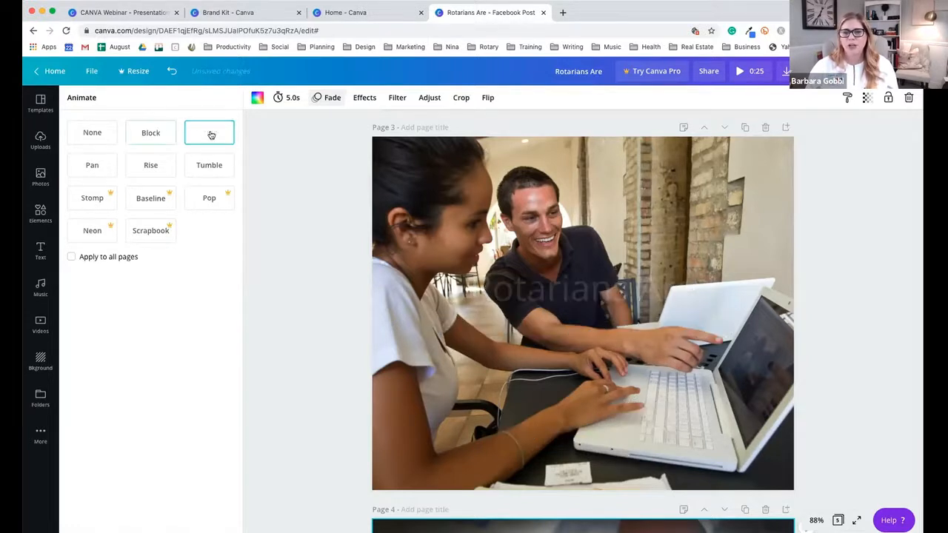
Open the design's download options and review the MP4 Video setting for all pages.
{"action": "left_click", "coordinate": [785, 72]}
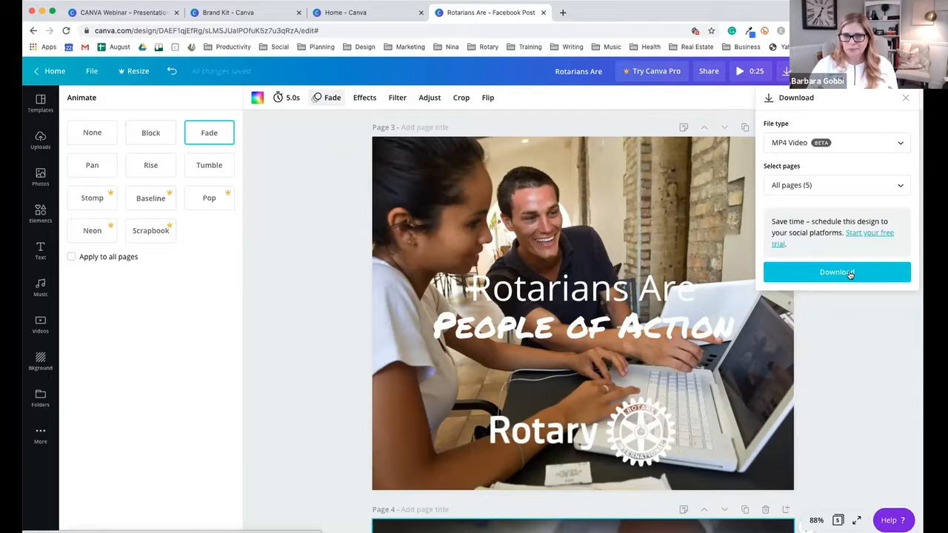
{"action": "scroll", "coordinate": [844, 335], "scroll_direction": "down", "scroll_amount": 4}
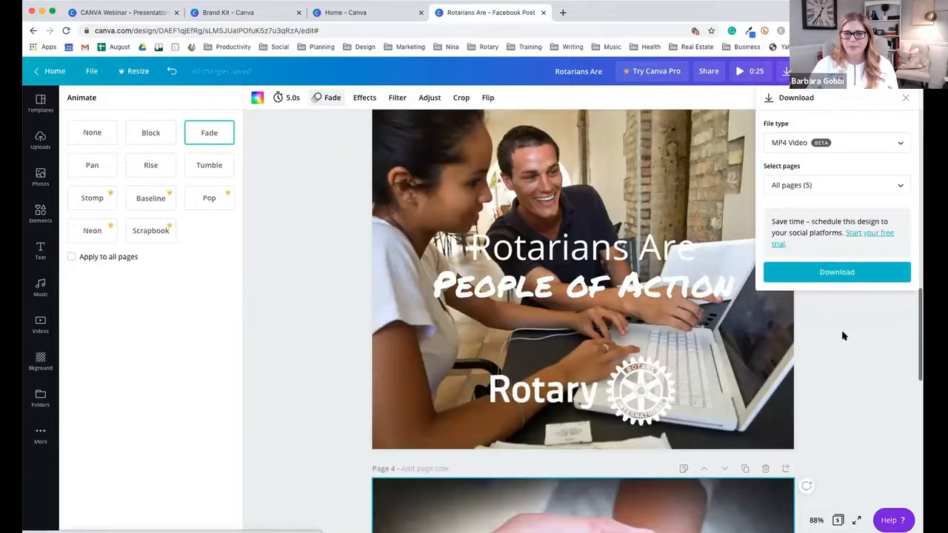
{"action": "scroll", "coordinate": [346, 238], "scroll_direction": "up", "scroll_amount": 5}
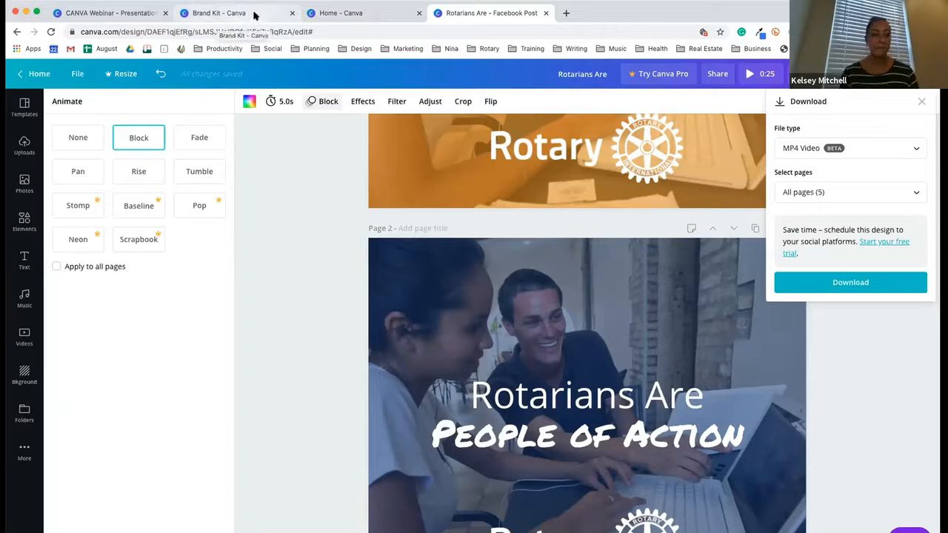
Switch to the Brand Kit tab, return to the Canva home page and create a new blank flyer from the recommended design types.
{"action": "left_click", "coordinate": [254, 13]}
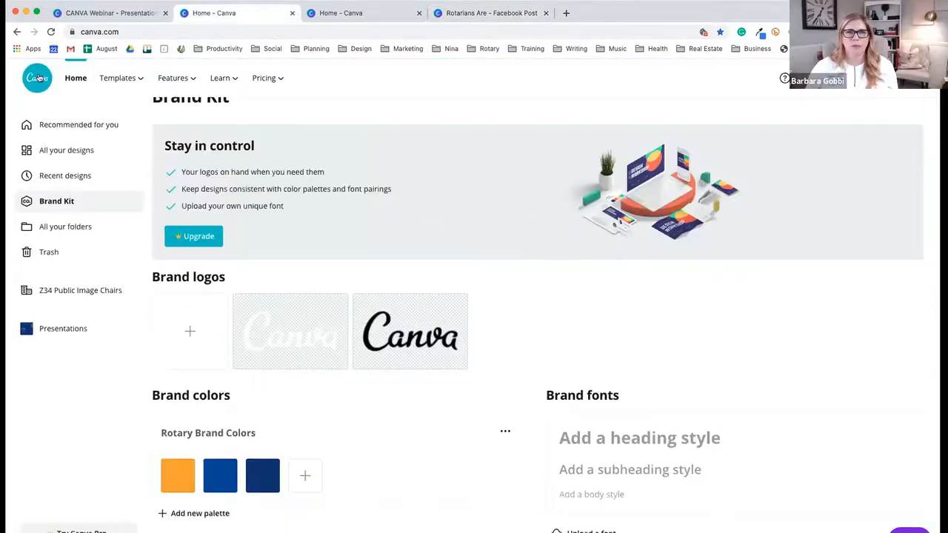
{"action": "left_click", "coordinate": [39, 78]}
{"action": "type", "text": "face"}
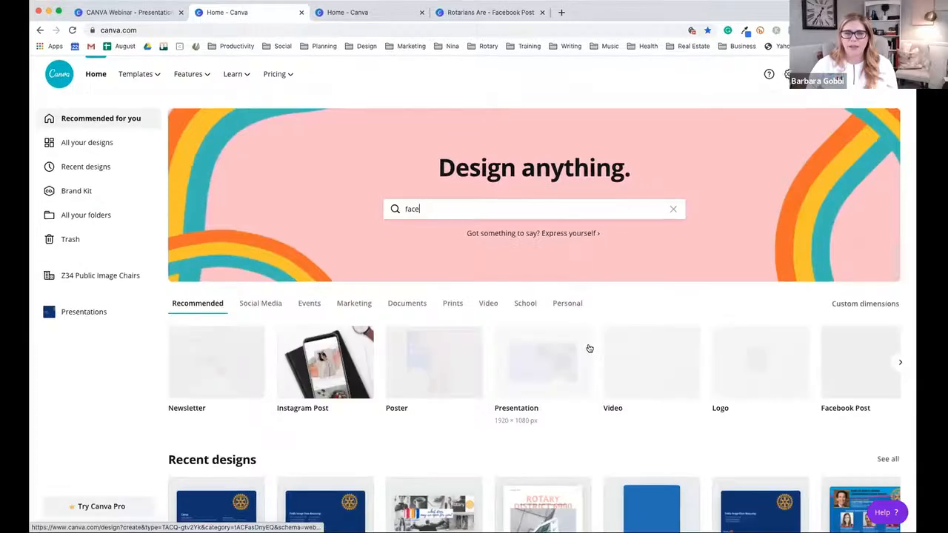
{"action": "scroll", "coordinate": [595, 366], "scroll_direction": "down", "scroll_amount": 1}
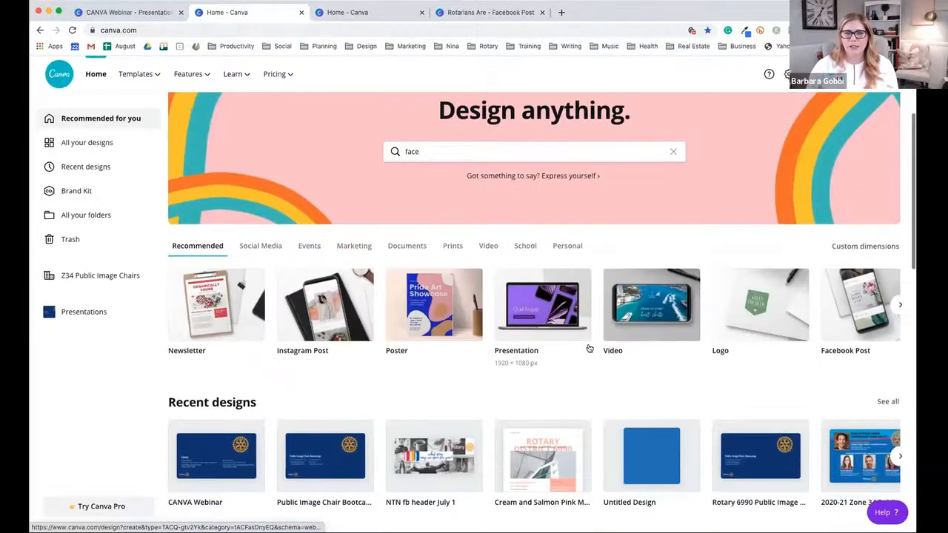
{"action": "scroll", "coordinate": [504, 304], "scroll_direction": "down", "scroll_amount": 1}
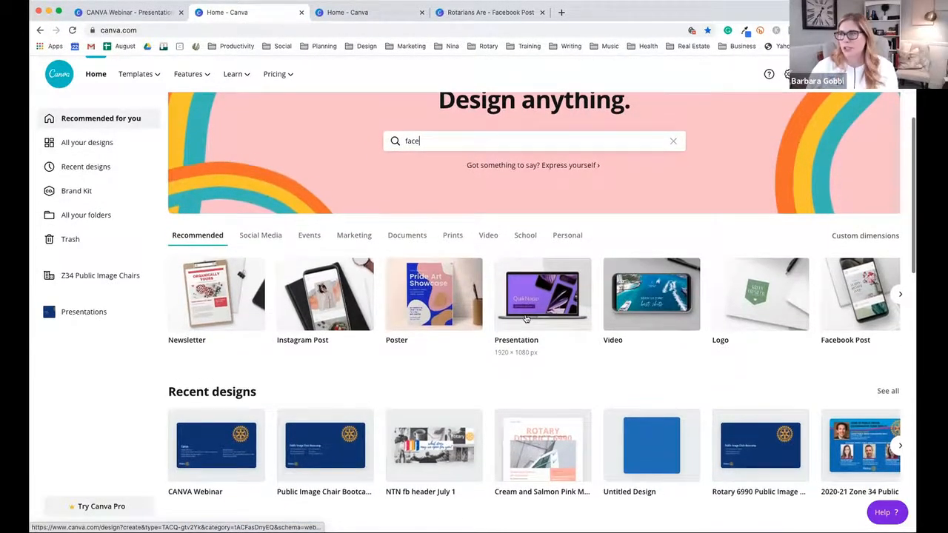
{"action": "scroll", "coordinate": [525, 319], "scroll_direction": "down", "scroll_amount": 1}
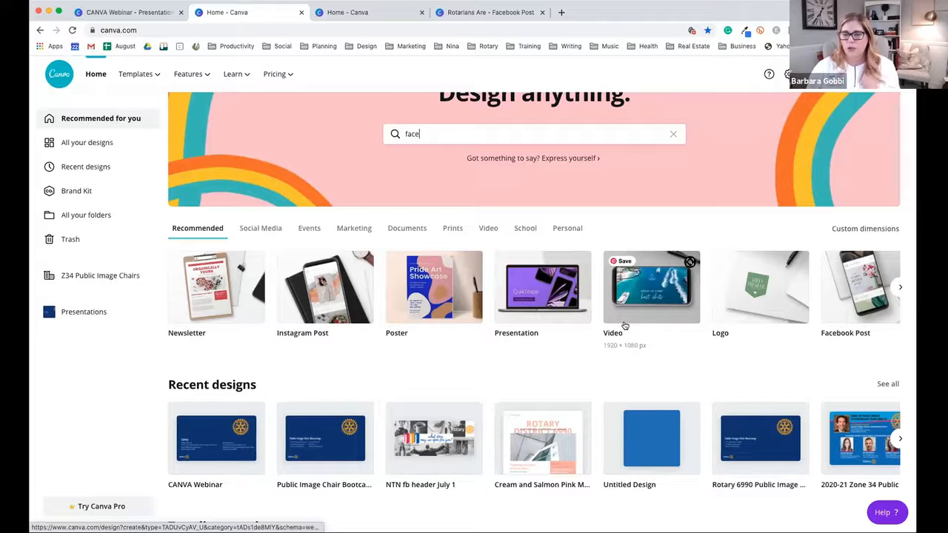
{"action": "left_click", "coordinate": [898, 289]}
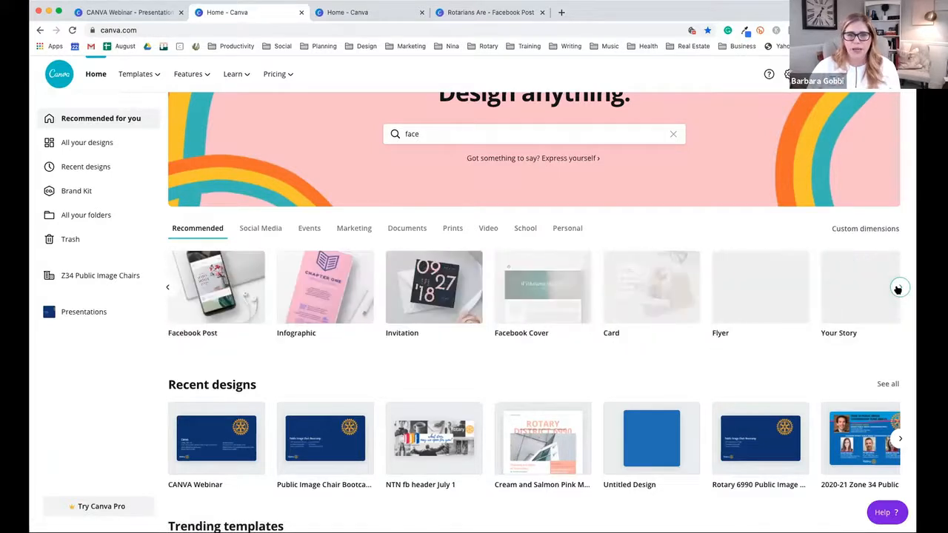
{"action": "left_click", "coordinate": [760, 294]}
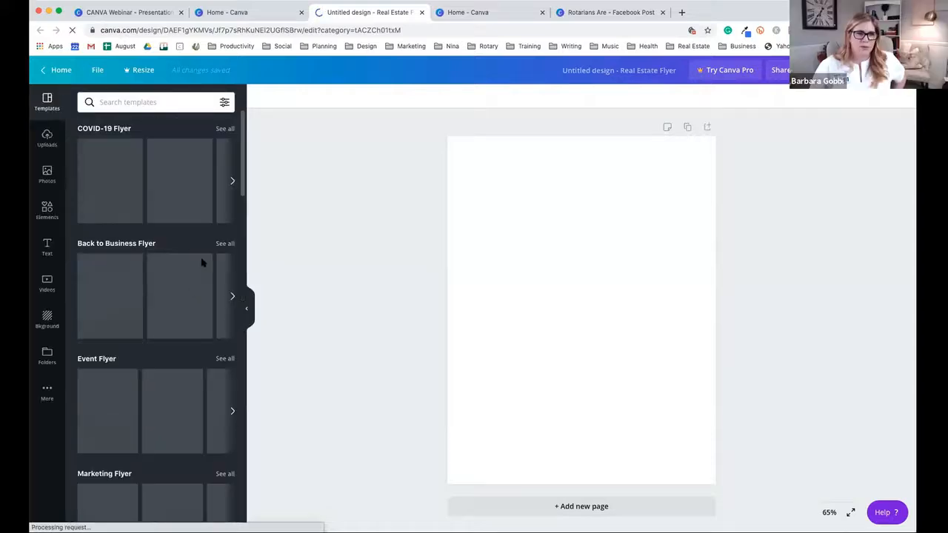
Apply the first page of the Cream and Purple Icons Food Drive Flyer template and select its grapes photo.
{"action": "scroll", "coordinate": [198, 279], "scroll_direction": "down", "scroll_amount": 1}
{"action": "scroll", "coordinate": [199, 280], "scroll_direction": "down", "scroll_amount": 4}
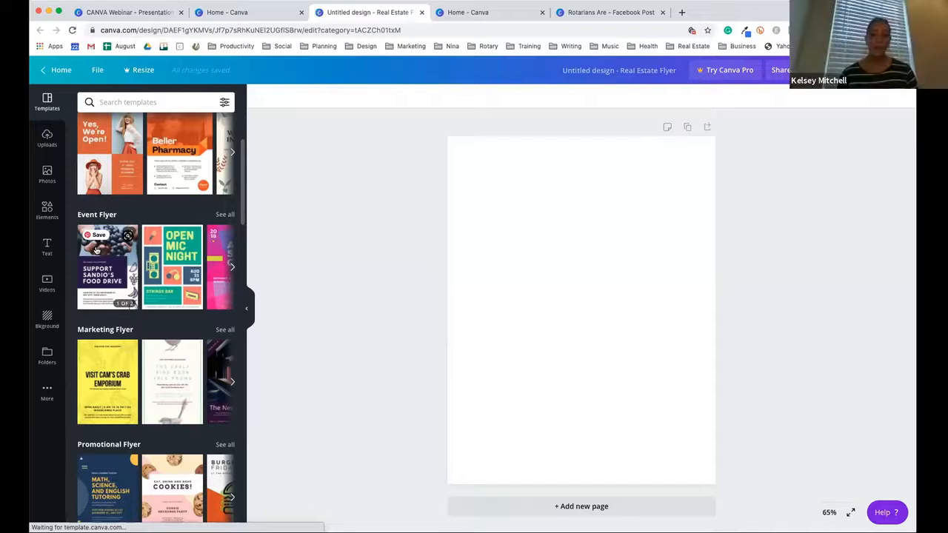
{"action": "left_click", "coordinate": [97, 250]}
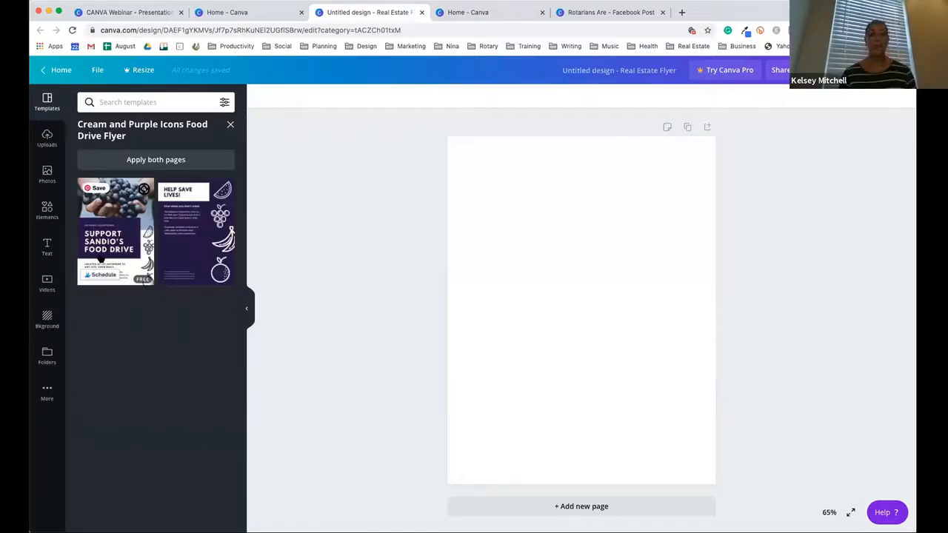
{"action": "left_click_drag", "start_coordinate": [130, 212], "coordinate": [467, 231]}
{"action": "left_click_drag", "start_coordinate": [467, 249], "coordinate": [451, 330]}
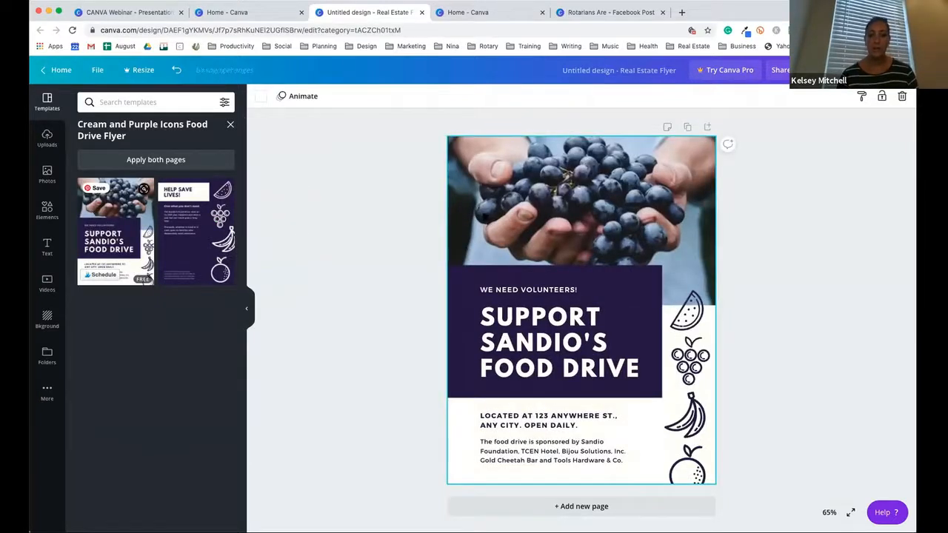
{"action": "left_click", "coordinate": [664, 223]}
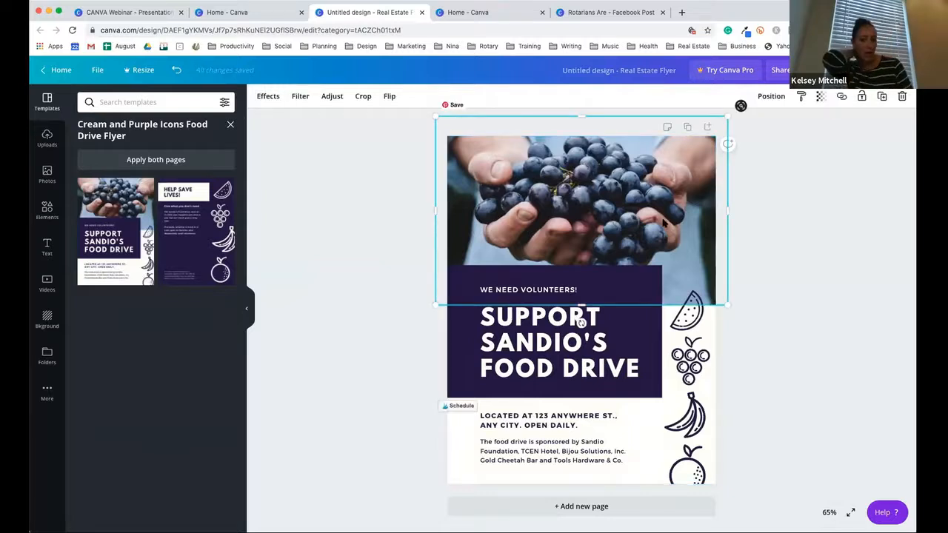
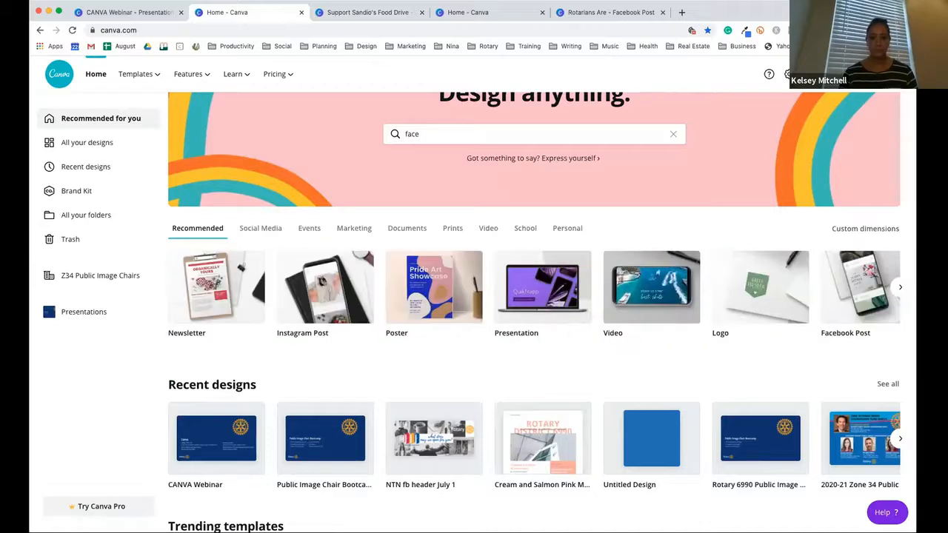
Create a new 16:9 presentation and apply the "Learning from Home" cover page of the Colorful 3D Illustrated Remote Learning template.
{"action": "left_click", "coordinate": [545, 297]}
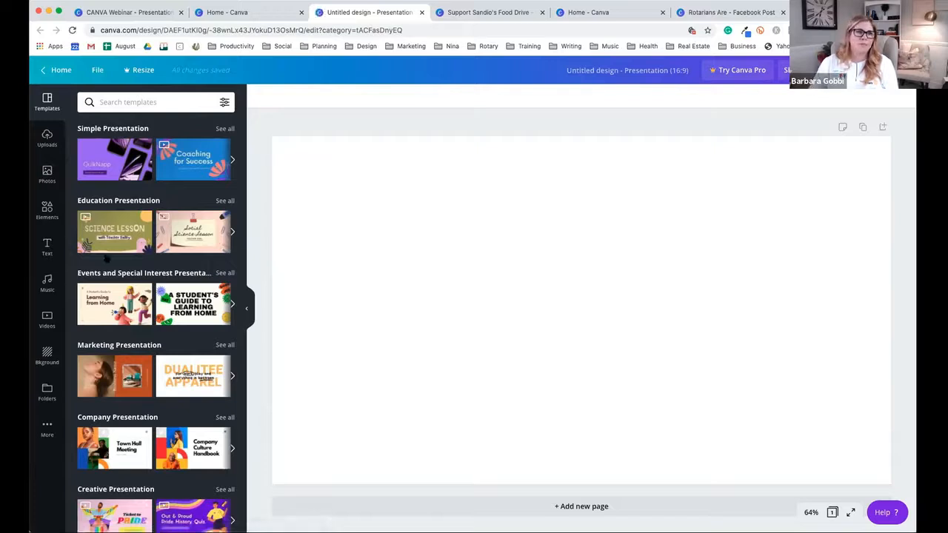
{"action": "left_click", "coordinate": [105, 303]}
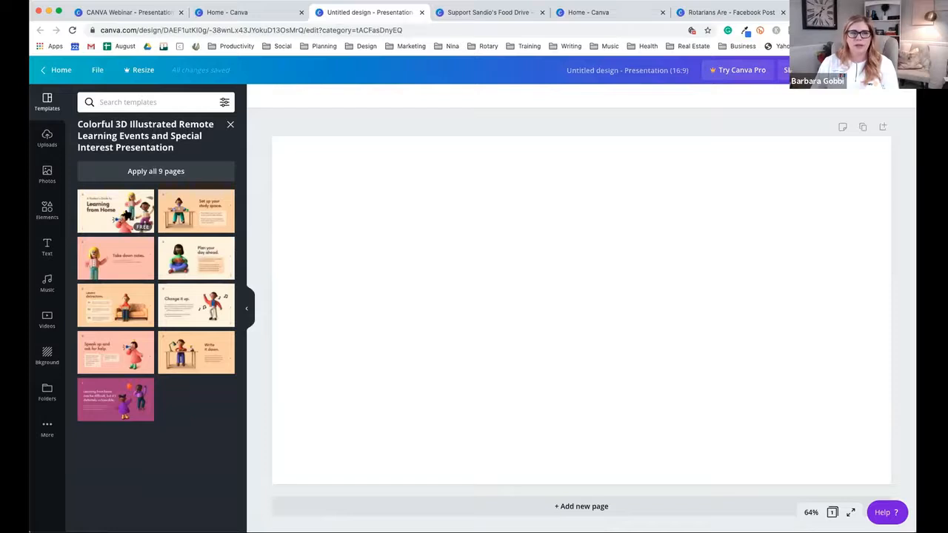
{"action": "left_click", "coordinate": [128, 213]}
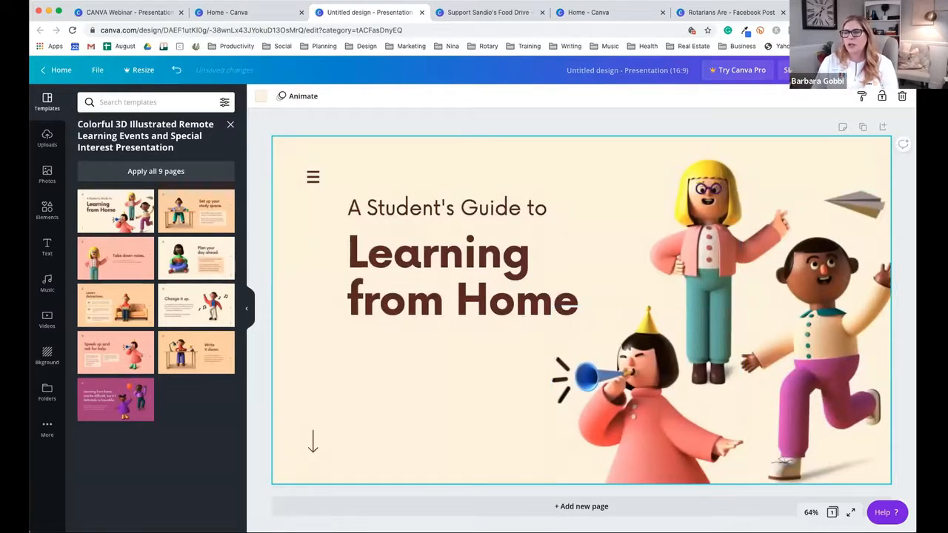
Review the presentation's download file types, close them and open the Microsoft PowerPoint export option.
{"action": "left_click", "coordinate": [873, 70]}
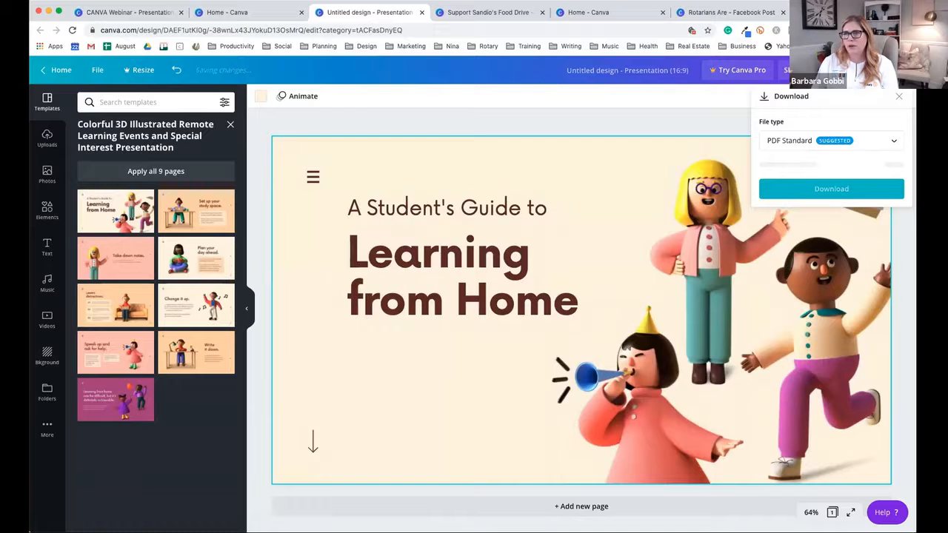
{"action": "left_click", "coordinate": [872, 140]}
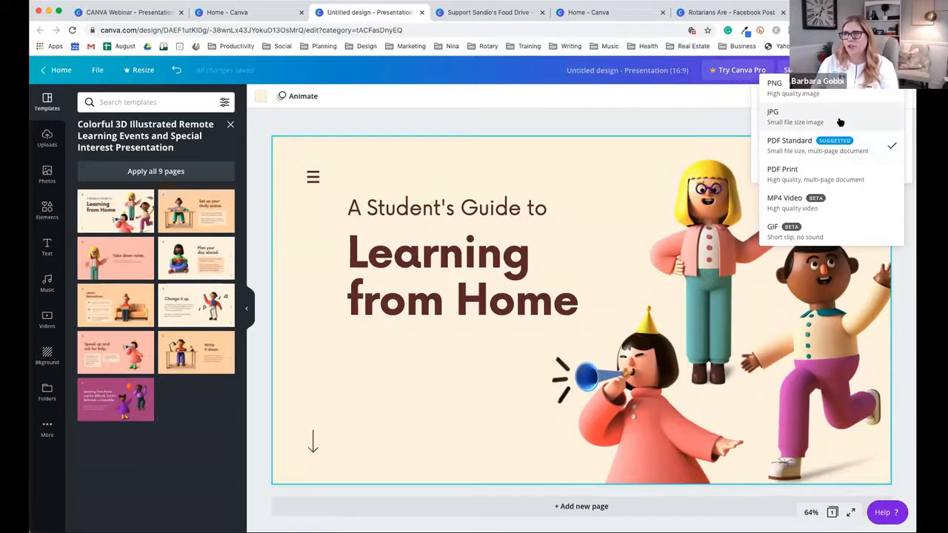
{"action": "left_click", "coordinate": [708, 126]}
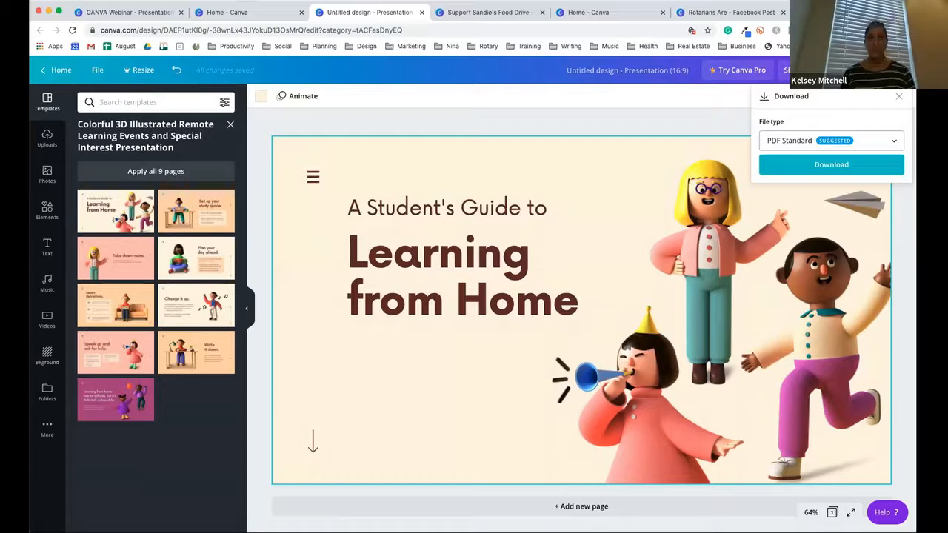
{"action": "left_click", "coordinate": [899, 96]}
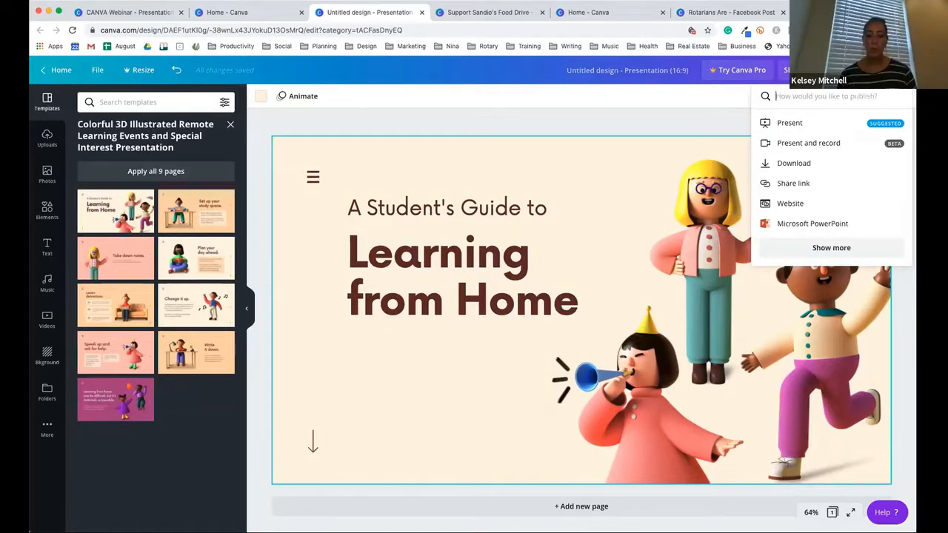
{"action": "left_click", "coordinate": [809, 224]}
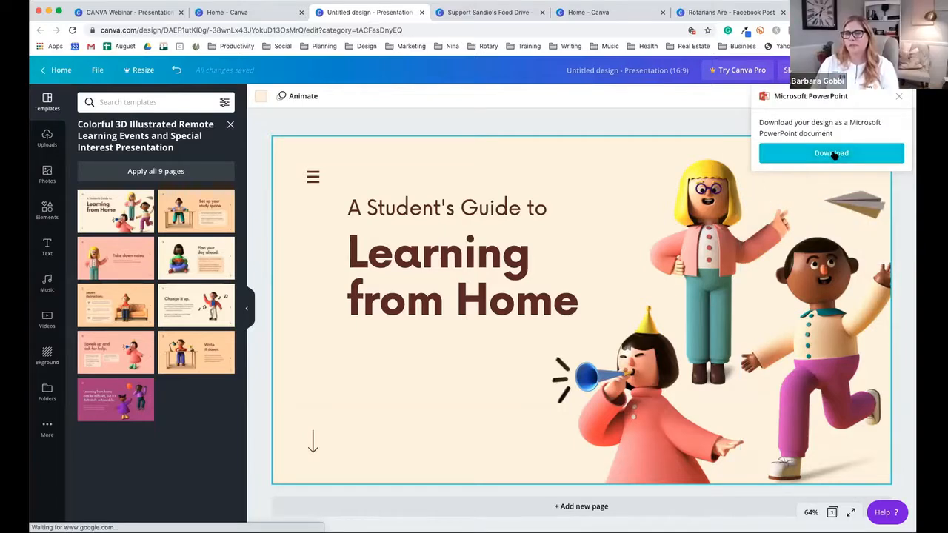
Close the PowerPoint export option and switch back to the "Rotarians Are" Facebook post design.
{"action": "left_click", "coordinate": [703, 127]}
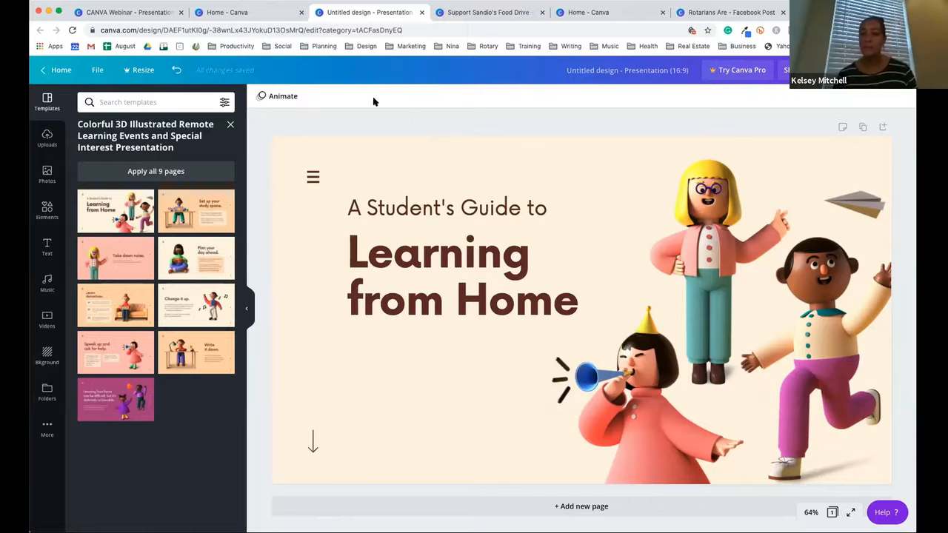
{"action": "left_click", "coordinate": [229, 13]}
{"action": "mouse_move", "coordinate": [234, 74]}
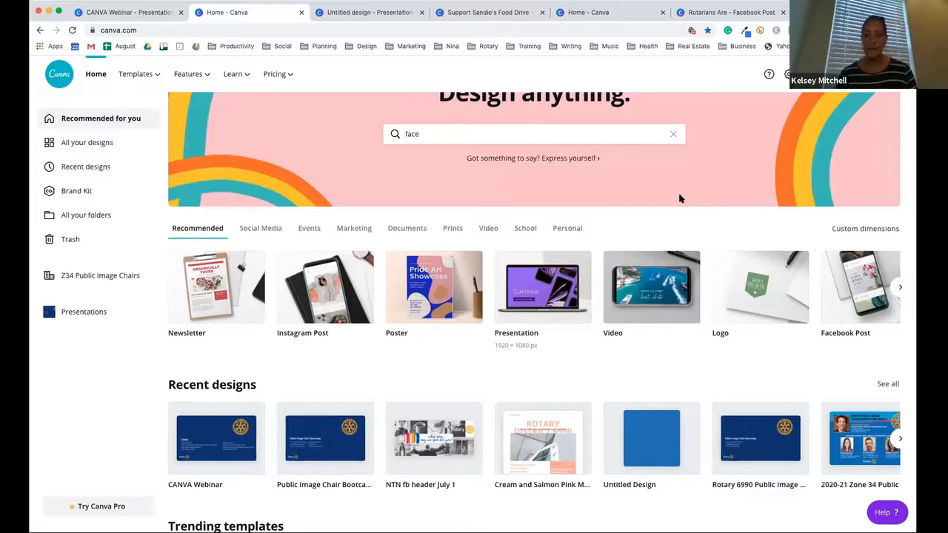
{"action": "scroll", "coordinate": [681, 197], "scroll_direction": "up", "scroll_amount": 1}
{"action": "scroll", "coordinate": [680, 199], "scroll_direction": "up", "scroll_amount": 1}
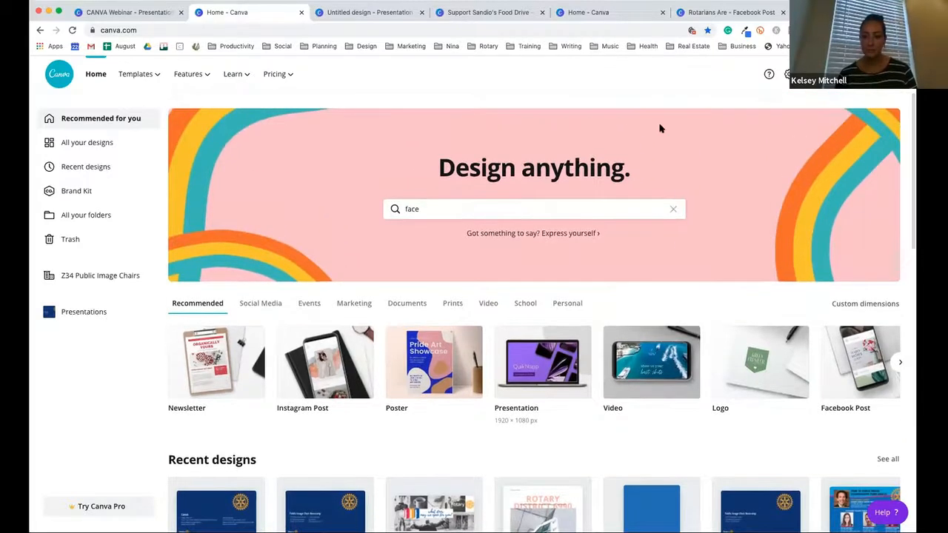
{"action": "left_click", "coordinate": [621, 13]}
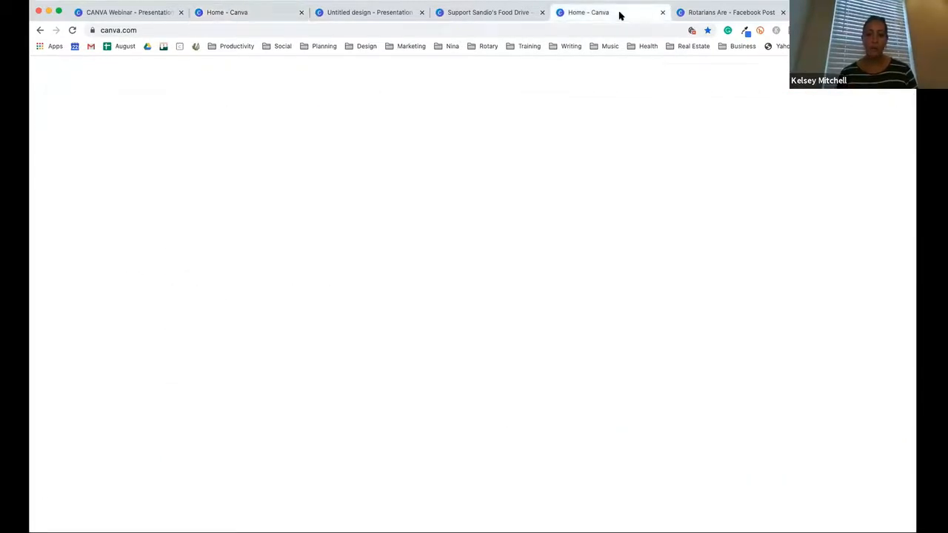
{"action": "left_click", "coordinate": [493, 12]}
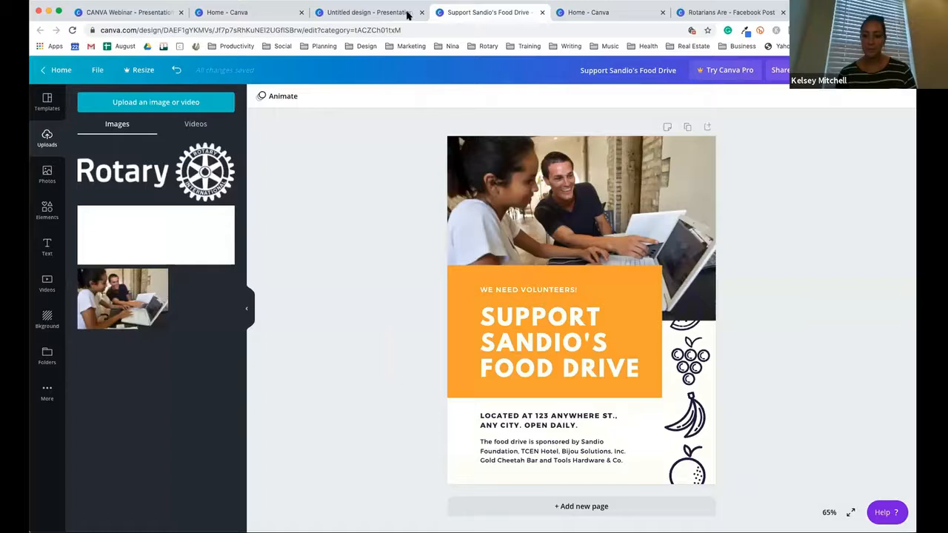
{"action": "left_click", "coordinate": [368, 13]}
{"action": "left_click", "coordinate": [729, 13]}
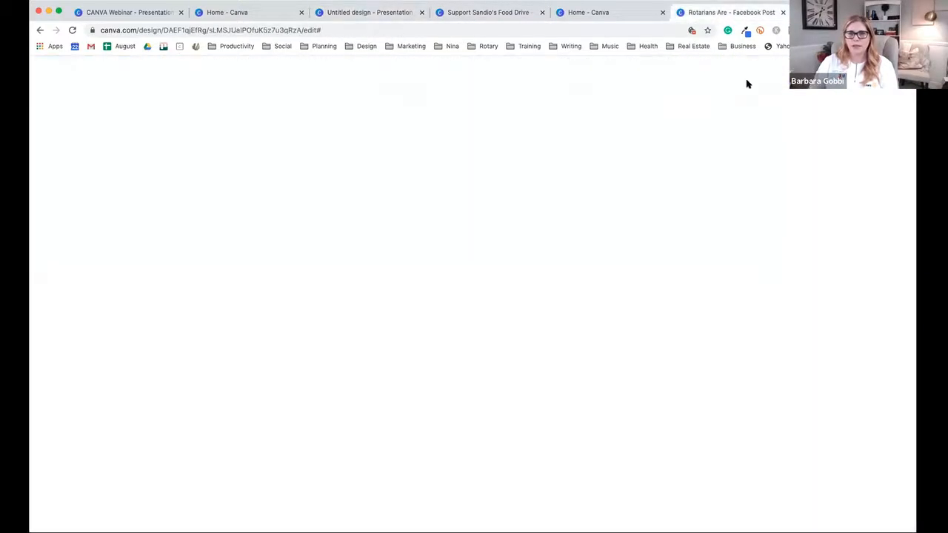
Find the outlined square among the shape elements and add it to page 2 of the post.
{"action": "left_click", "coordinate": [752, 288]}
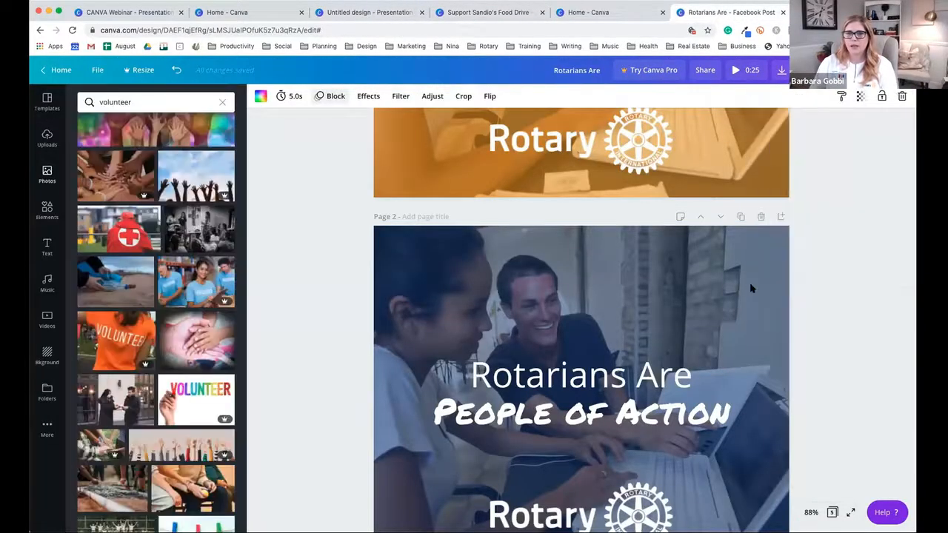
{"action": "scroll", "coordinate": [825, 249], "scroll_direction": "down", "scroll_amount": 1}
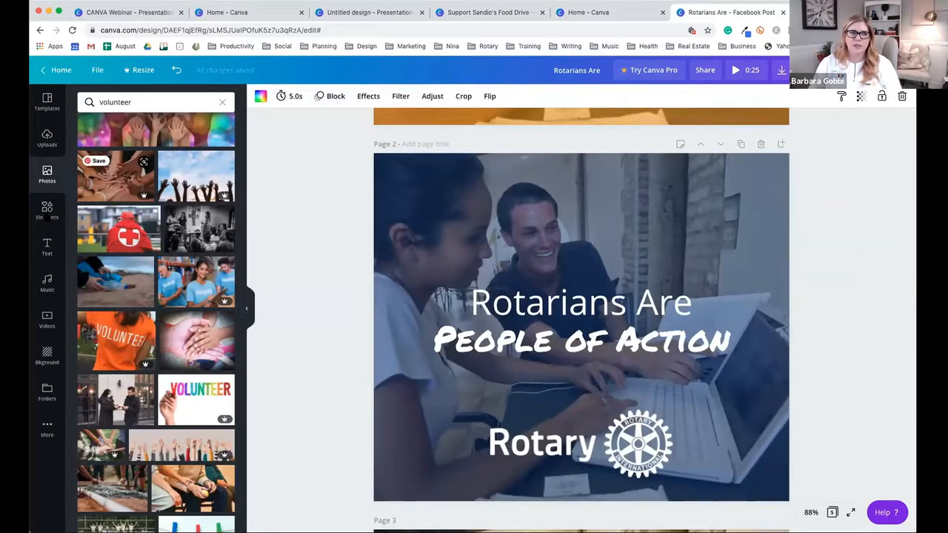
{"action": "left_click", "coordinate": [47, 211]}
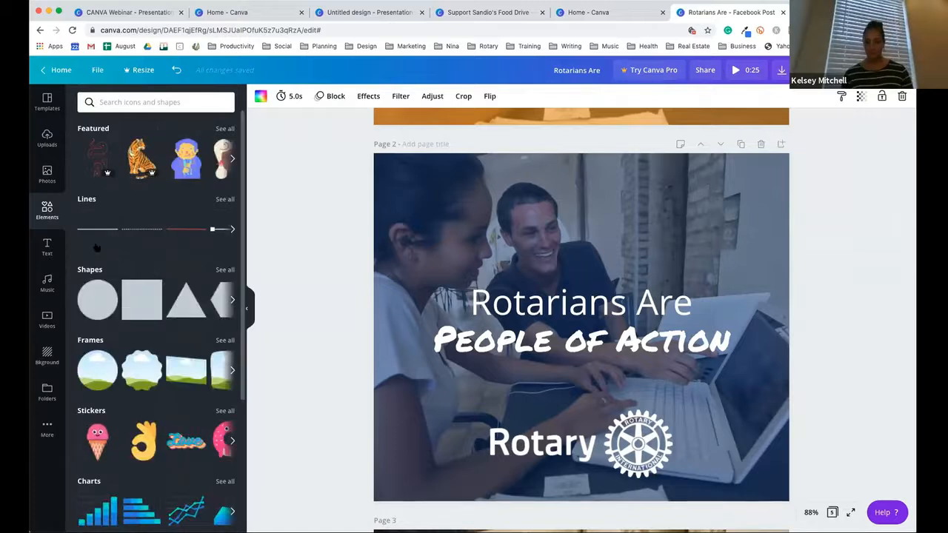
{"action": "scroll", "coordinate": [157, 274], "scroll_direction": "down", "scroll_amount": 2}
{"action": "left_click", "coordinate": [224, 208]}
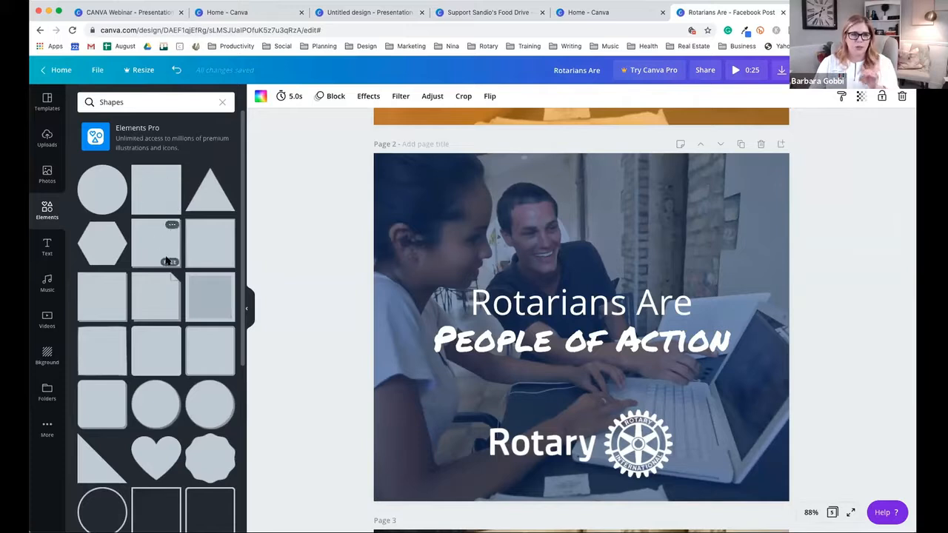
{"action": "scroll", "coordinate": [166, 260], "scroll_direction": "down", "scroll_amount": 5}
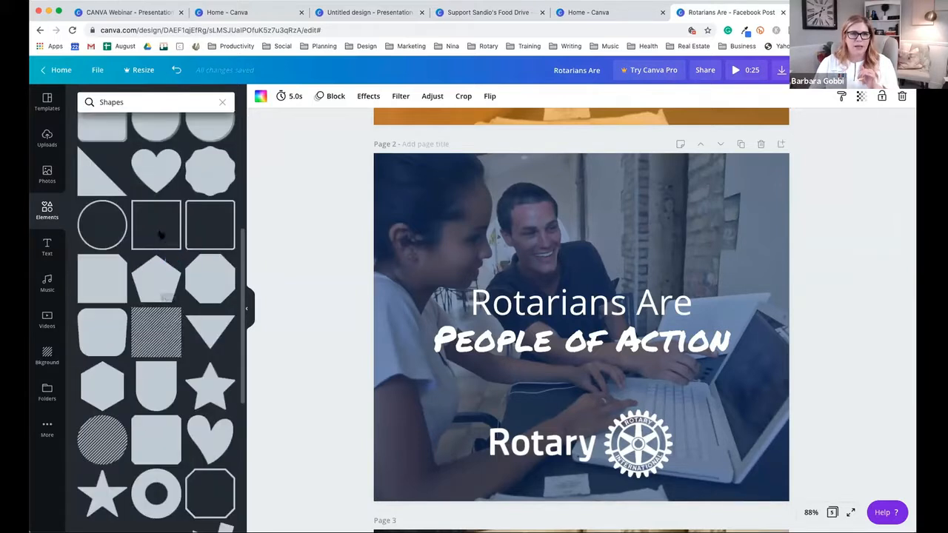
{"action": "left_click", "coordinate": [159, 230]}
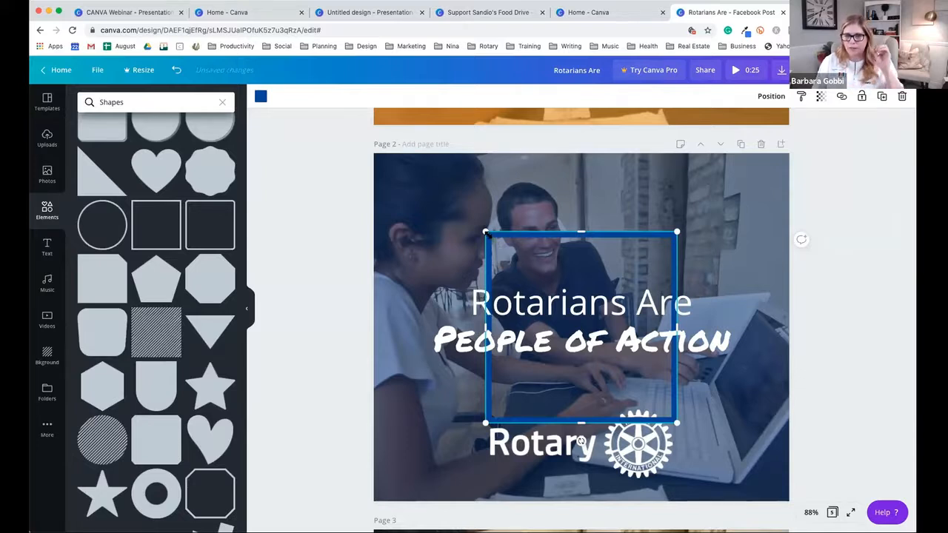
Resize the square outline into a wide rectangle and position it around the "Rotarians Are People of Action" text.
{"action": "left_click_drag", "start_coordinate": [486, 232], "coordinate": [621, 373]}
{"action": "left_click_drag", "start_coordinate": [621, 371], "coordinate": [418, 268]}
{"action": "left_click_drag", "start_coordinate": [738, 294], "coordinate": [745, 294]}
{"action": "left_click_drag", "start_coordinate": [584, 341], "coordinate": [615, 377]}
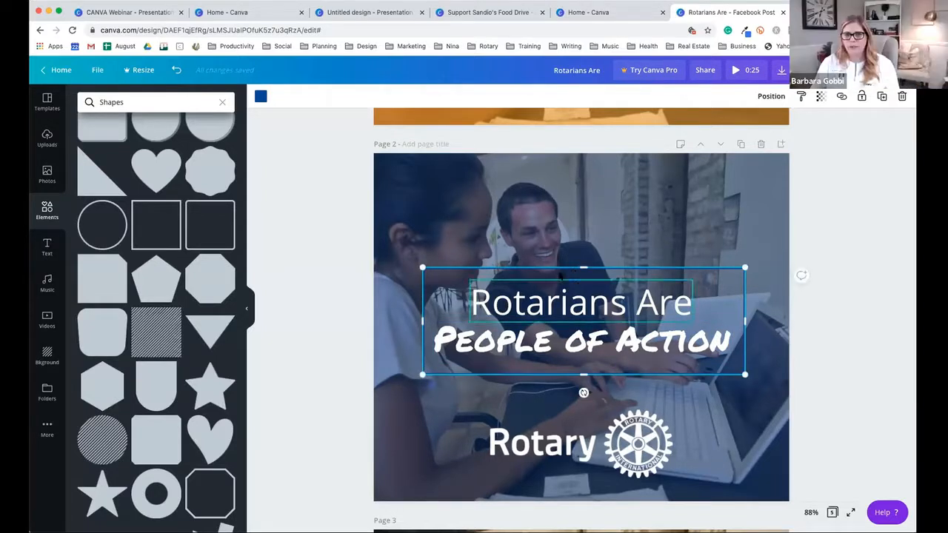
{"action": "left_click", "coordinate": [561, 278]}
{"action": "left_click", "coordinate": [587, 271]}
{"action": "left_click", "coordinate": [587, 271]}
{"action": "mouse_move", "coordinate": [581, 271]}
{"action": "left_mouse_down"}
{"action": "mouse_move", "coordinate": [592, 273]}
{"action": "mouse_move", "coordinate": [573, 273]}
{"action": "left_mouse_up"}
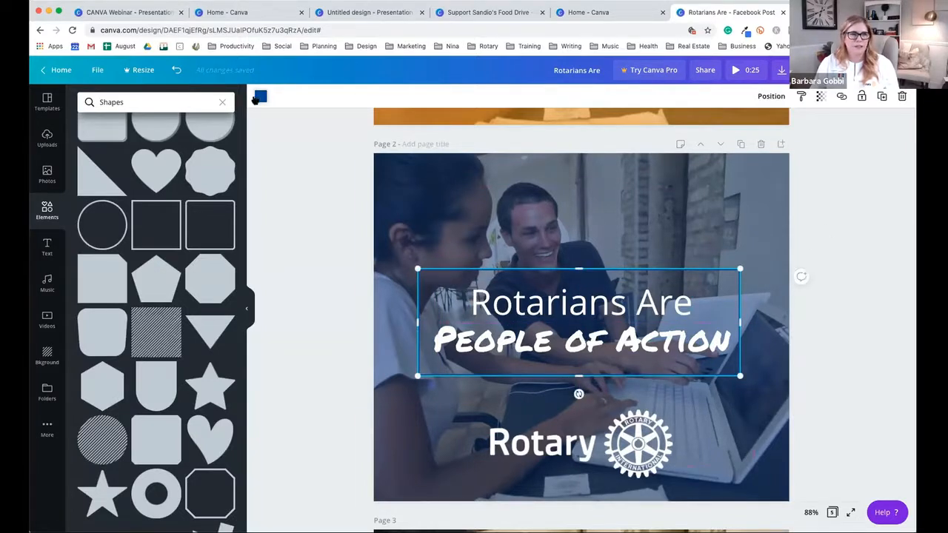
Recolour the rectangular frame around the text to white from the document colors and deselect it.
{"action": "left_click", "coordinate": [260, 97]}
{"action": "left_click", "coordinate": [167, 197]}
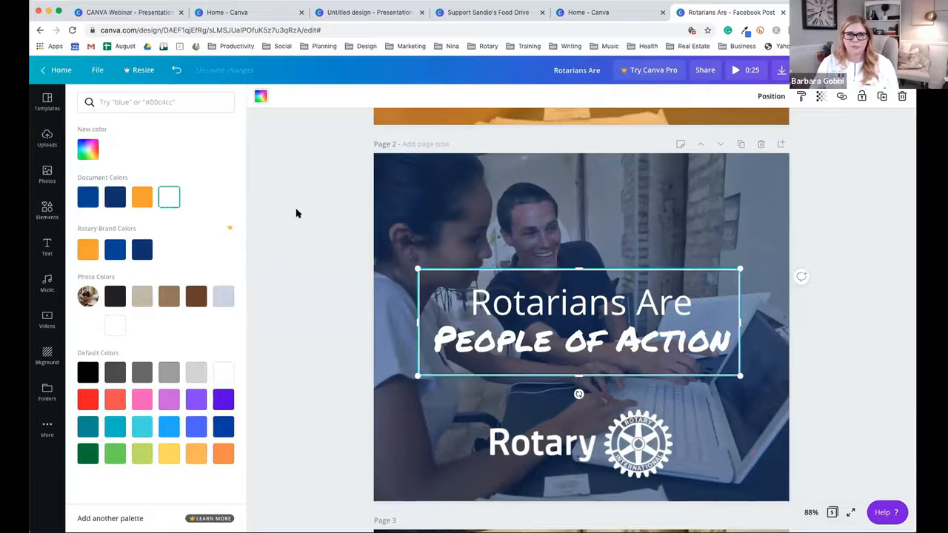
{"action": "left_click", "coordinate": [313, 213]}
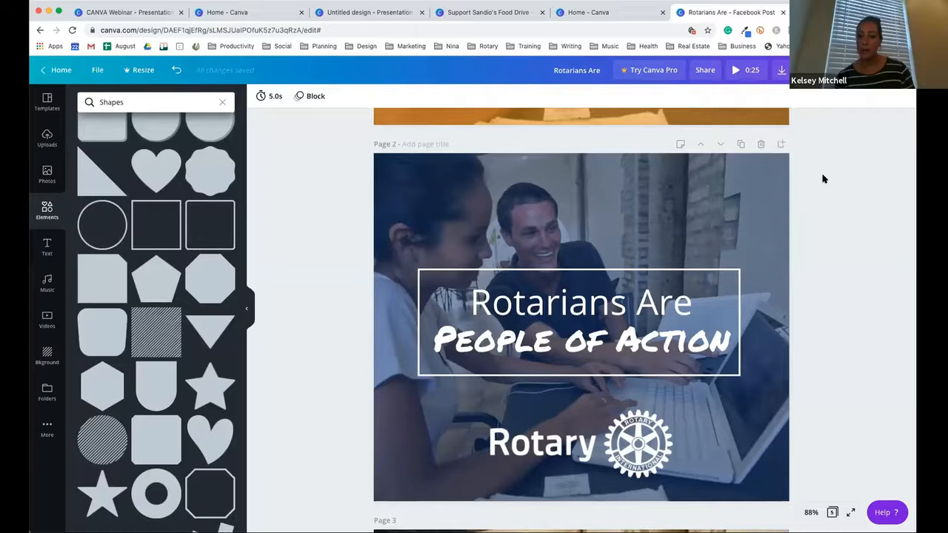
Review the post's PNG and PDF Print download settings, dismissing the Canva Pro offer, and close the download options.
{"action": "left_click", "coordinate": [782, 72]}
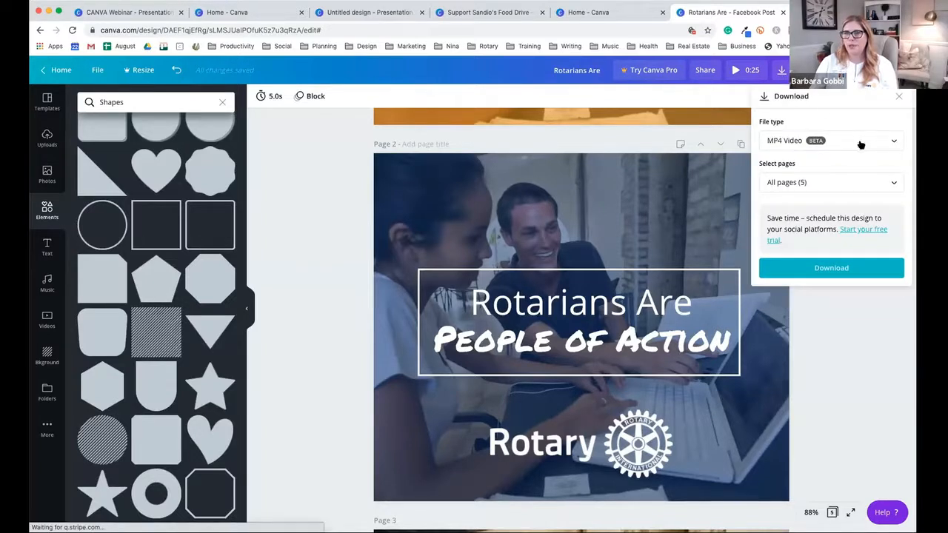
{"action": "left_click", "coordinate": [861, 144]}
{"action": "left_click", "coordinate": [777, 71]}
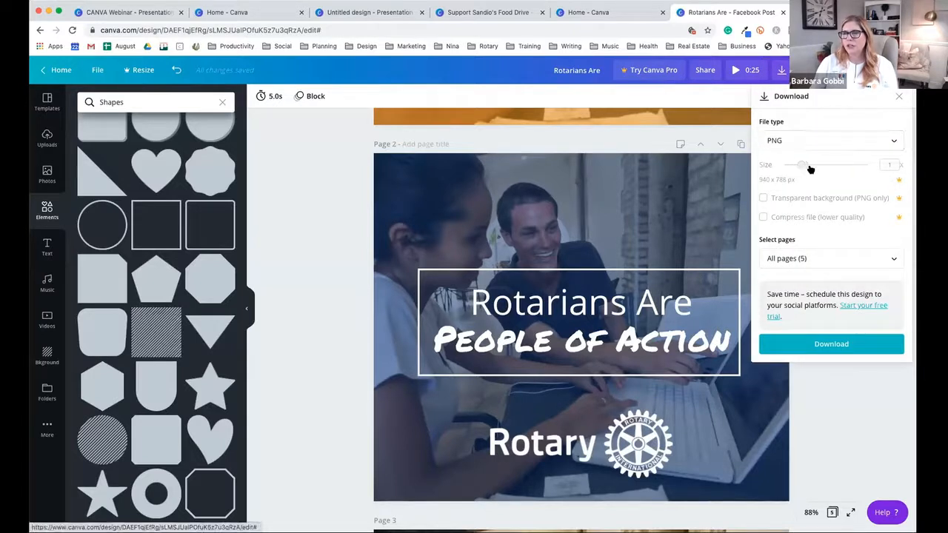
{"action": "left_click", "coordinate": [817, 146]}
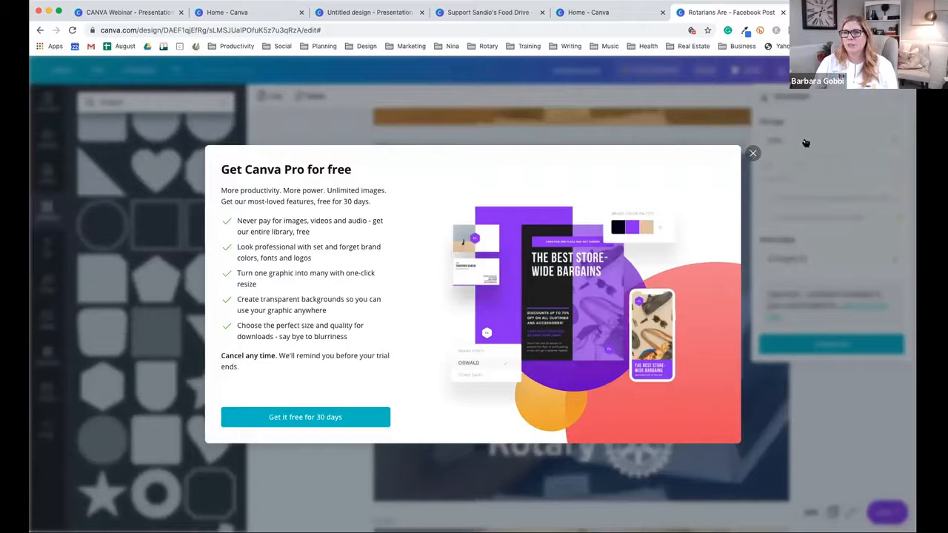
{"action": "left_click", "coordinate": [806, 143]}
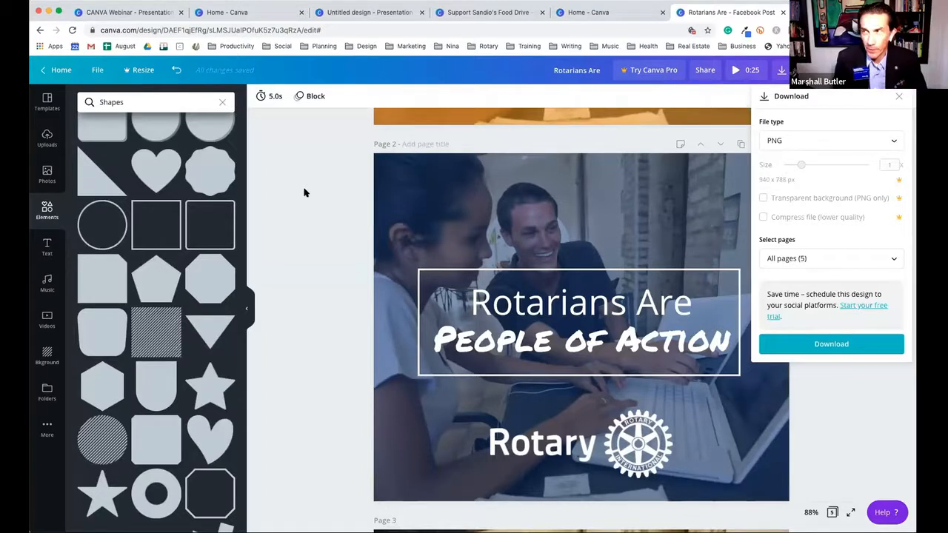
{"action": "left_click", "coordinate": [842, 142]}
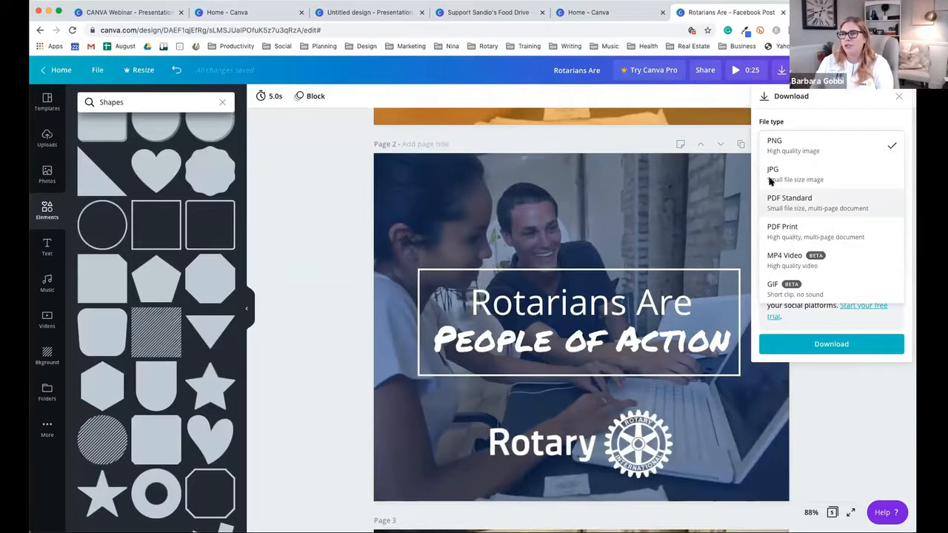
{"action": "left_click", "coordinate": [791, 233]}
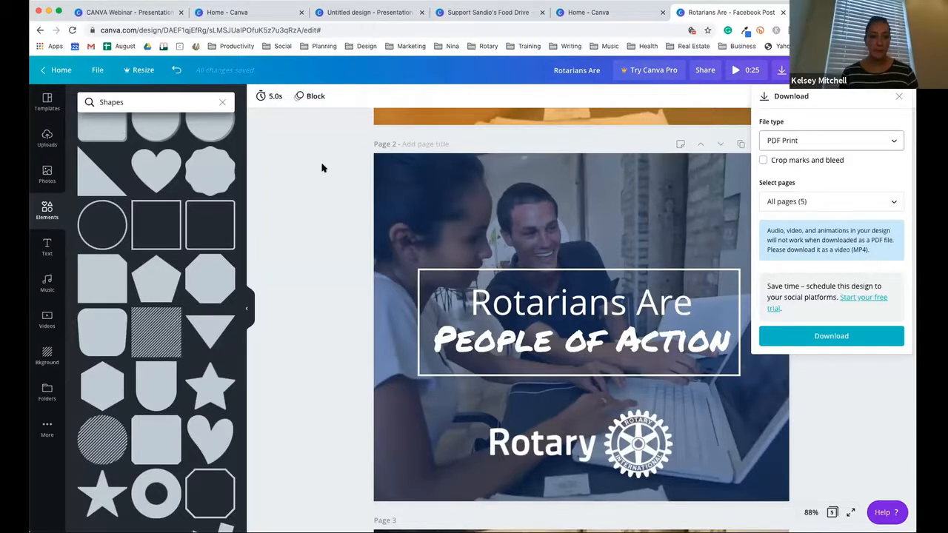
{"action": "left_click", "coordinate": [853, 377]}
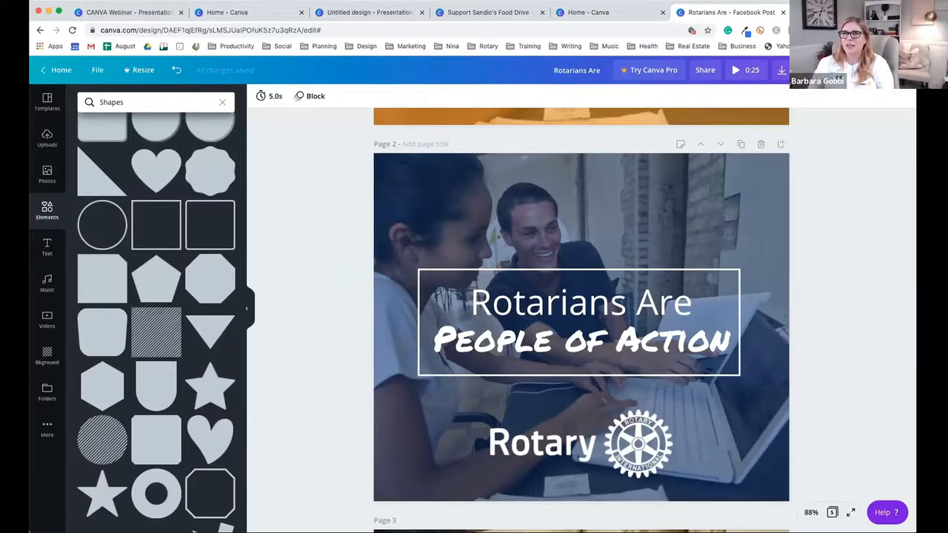
Check the Facebook Page publishing option, view the post's JPG download settings, and close them without downloading.
{"action": "left_click", "coordinate": [840, 70]}
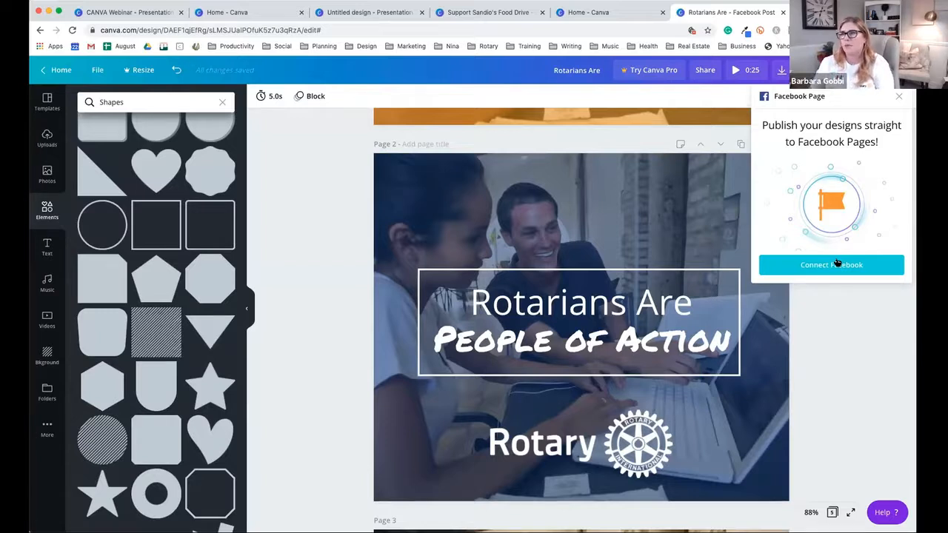
{"action": "left_click", "coordinate": [851, 327]}
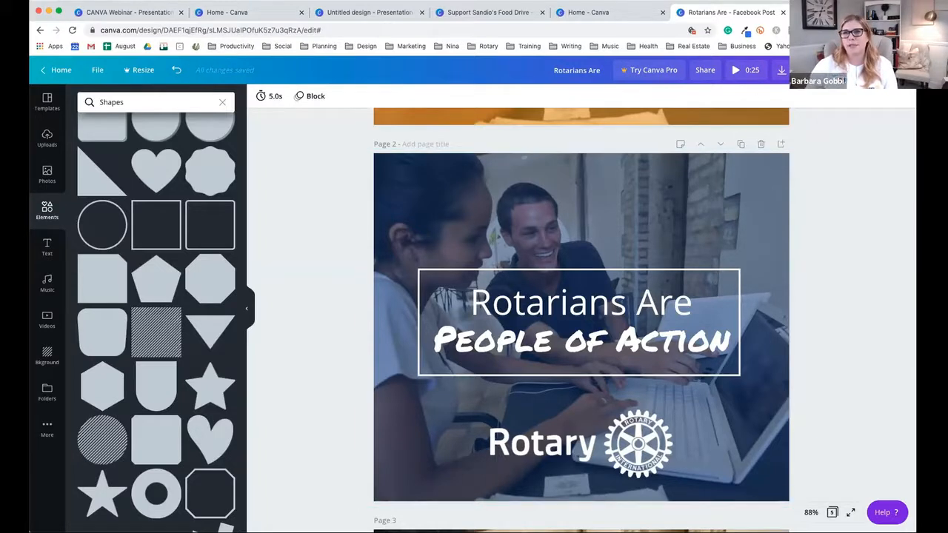
{"action": "left_click", "coordinate": [782, 72]}
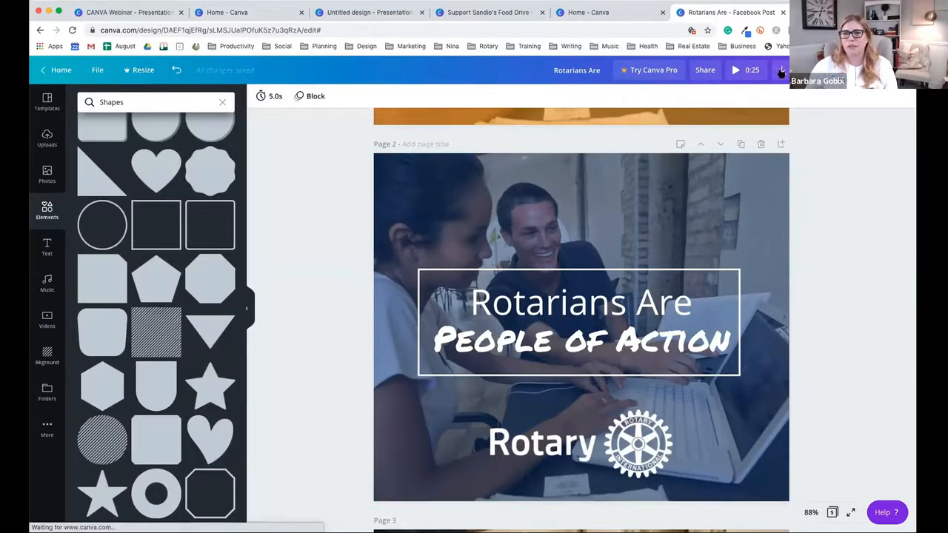
{"action": "left_click", "coordinate": [861, 143]}
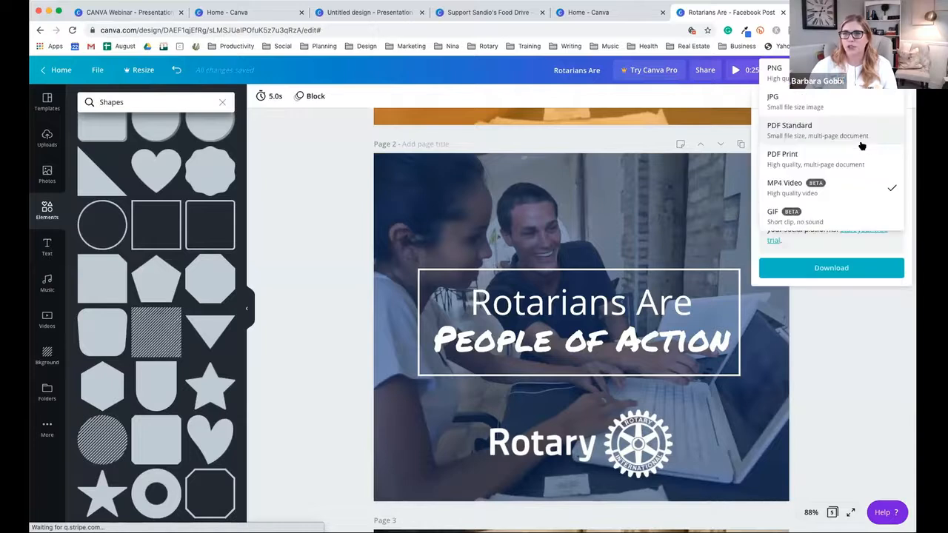
{"action": "left_click", "coordinate": [835, 106]}
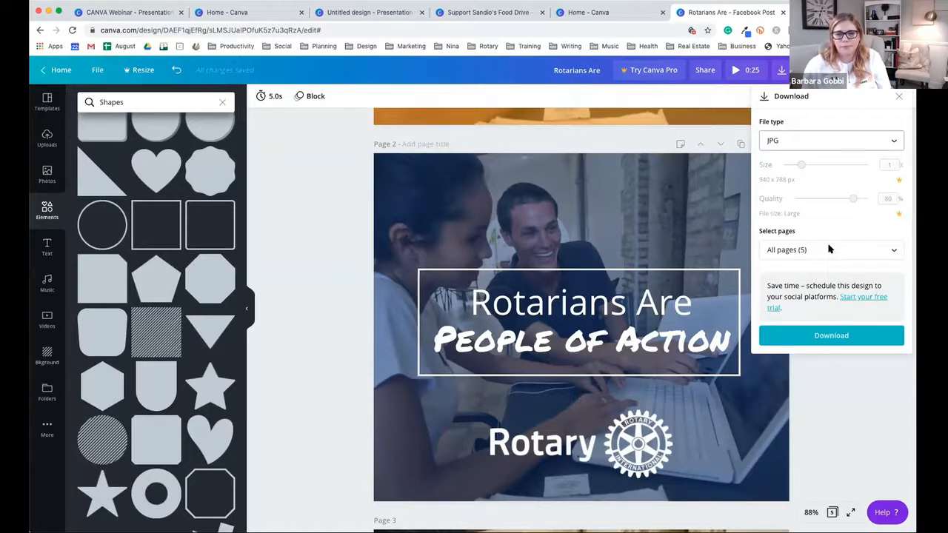
{"action": "left_click", "coordinate": [863, 419]}
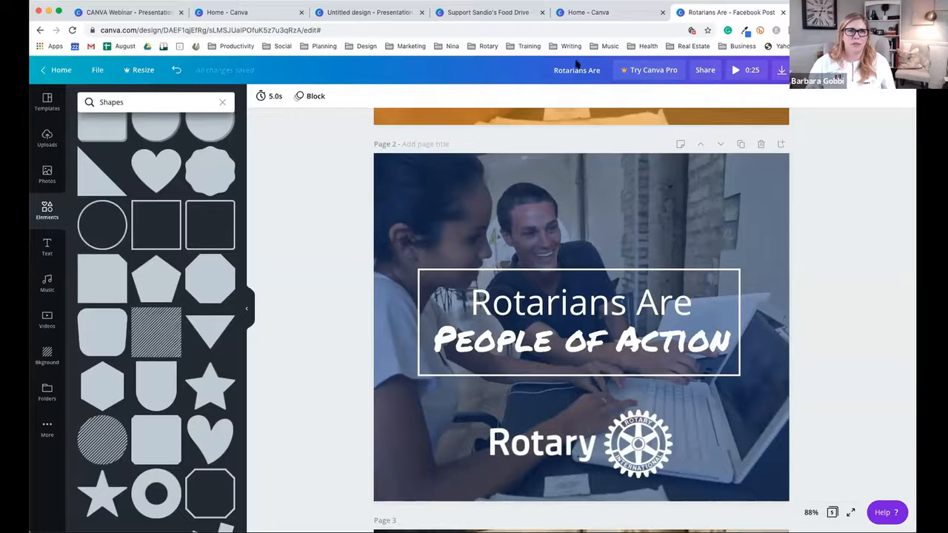
Return to the home page, replace the design search with "ne", choose the Newsletter suggestion and browse its templates.
{"action": "left_click", "coordinate": [245, 13]}
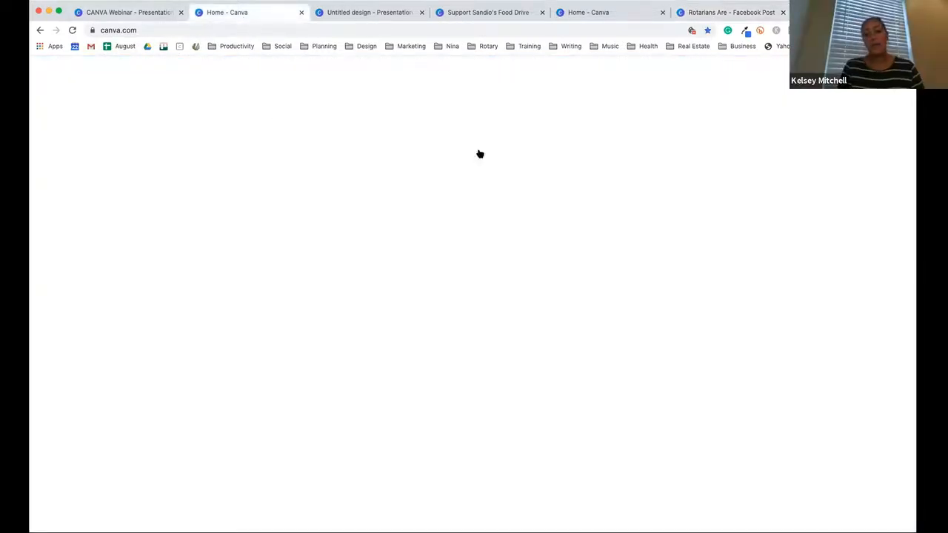
{"action": "left_click", "coordinate": [447, 210]}
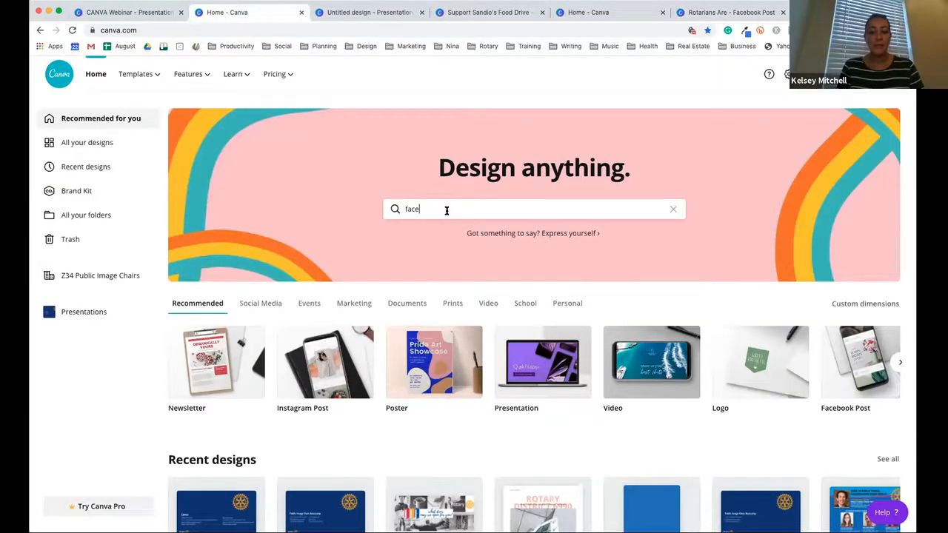
{"action": "key", "text": "BackSpace"}
{"action": "key", "text": "BackSpace"}
{"action": "key", "text": "BackSpace"}
{"action": "key", "text": "BackSpace"}
{"action": "type", "text": "ne"}
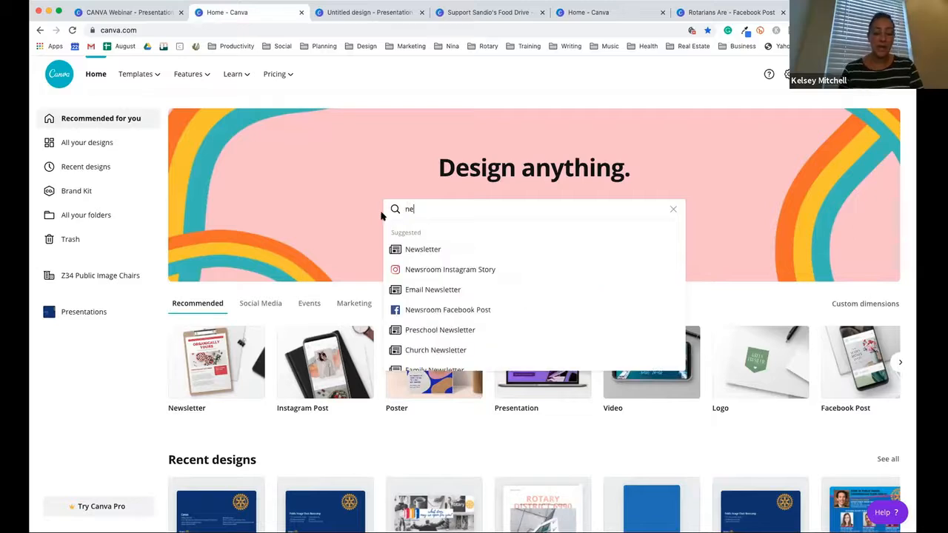
{"action": "left_click", "coordinate": [428, 252]}
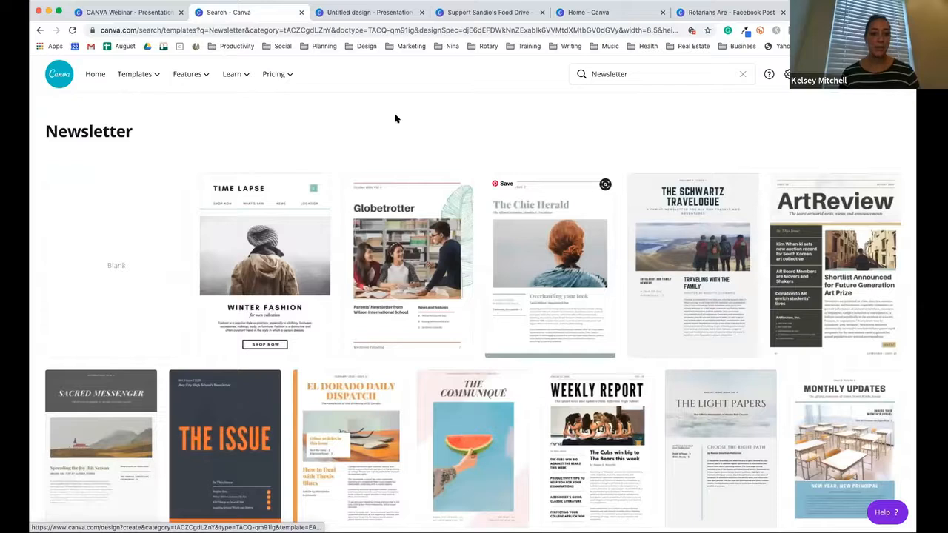
{"action": "scroll", "coordinate": [395, 119], "scroll_direction": "down", "scroll_amount": 2}
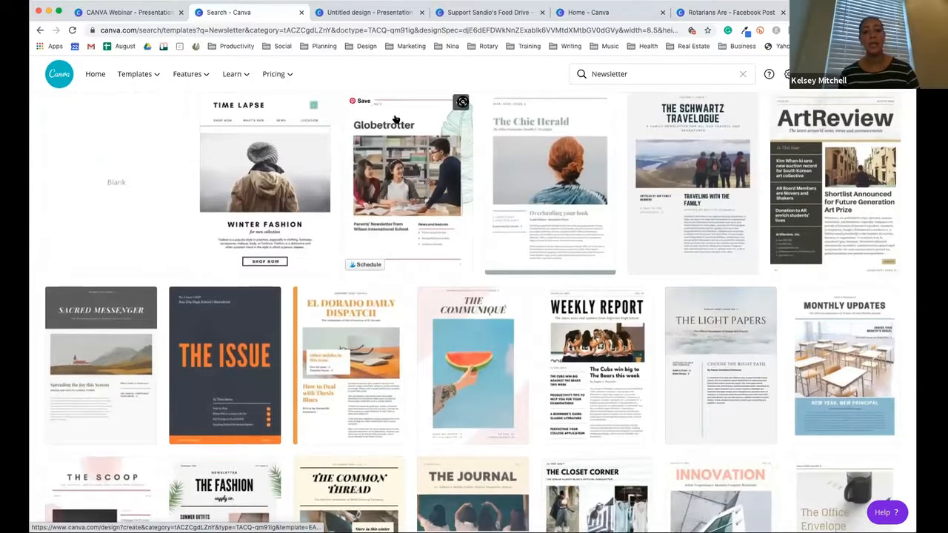
{"action": "scroll", "coordinate": [395, 118], "scroll_direction": "down", "scroll_amount": 2}
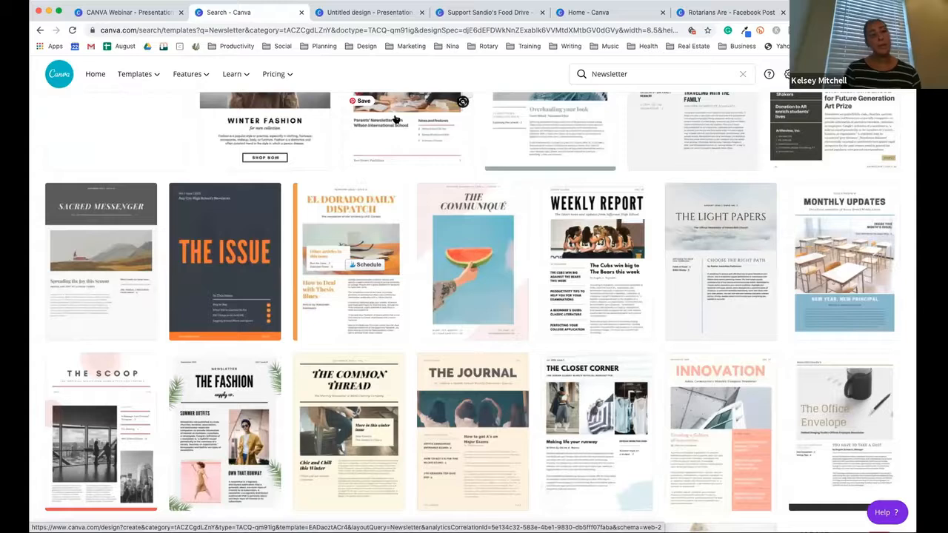
Browse further through the newsletter templates and open the cream and salmon pink INNOVATION company newsletter as a new design.
{"action": "scroll", "coordinate": [671, 271], "scroll_direction": "down", "scroll_amount": 2}
{"action": "scroll", "coordinate": [696, 291], "scroll_direction": "down", "scroll_amount": 2}
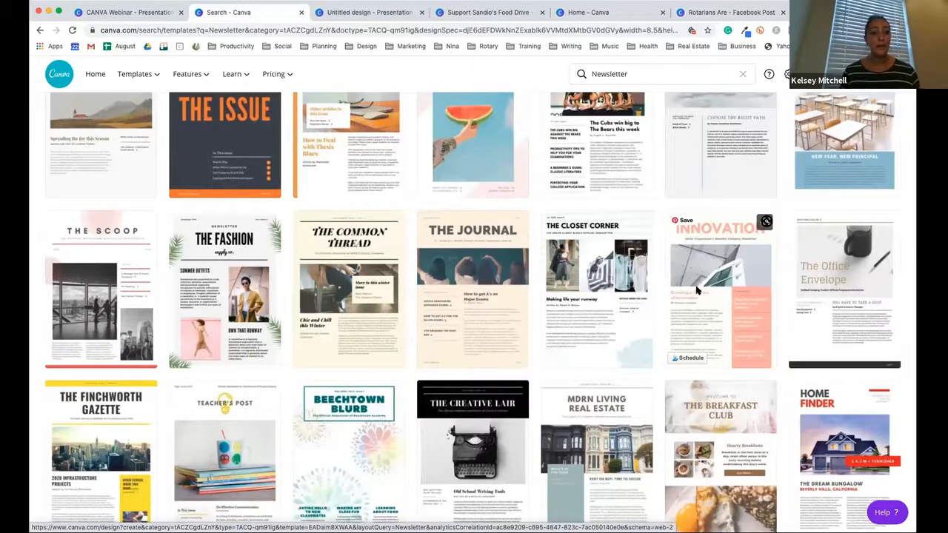
{"action": "left_click", "coordinate": [697, 292]}
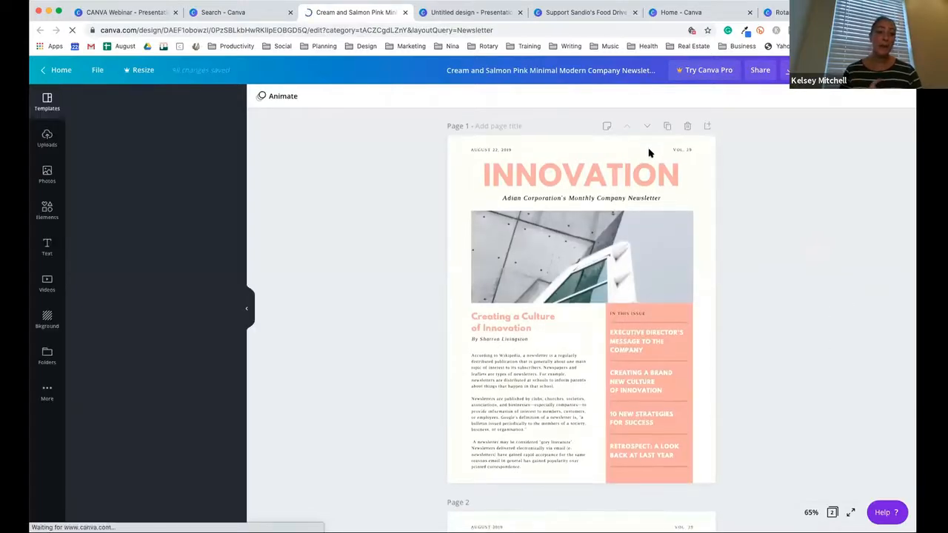
Recolour the salmon sidebar block behind the issue contents on page 1 to the dark navy Rotary brand color.
{"action": "left_click", "coordinate": [541, 153]}
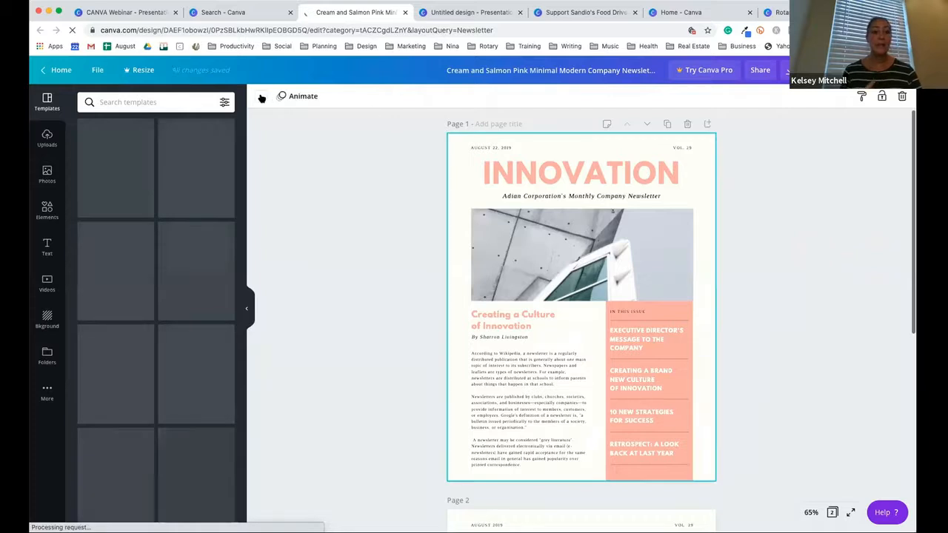
{"action": "left_click", "coordinate": [262, 97]}
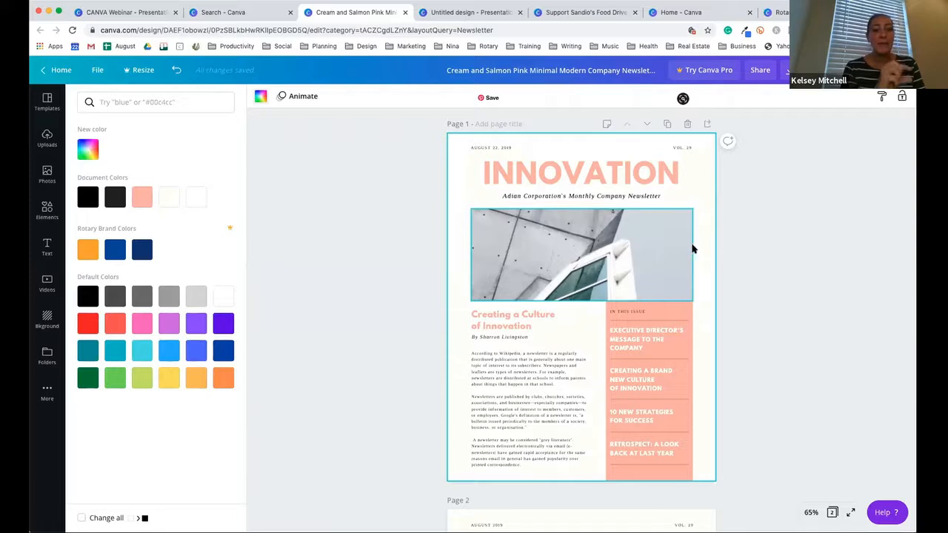
{"action": "left_click", "coordinate": [688, 317]}
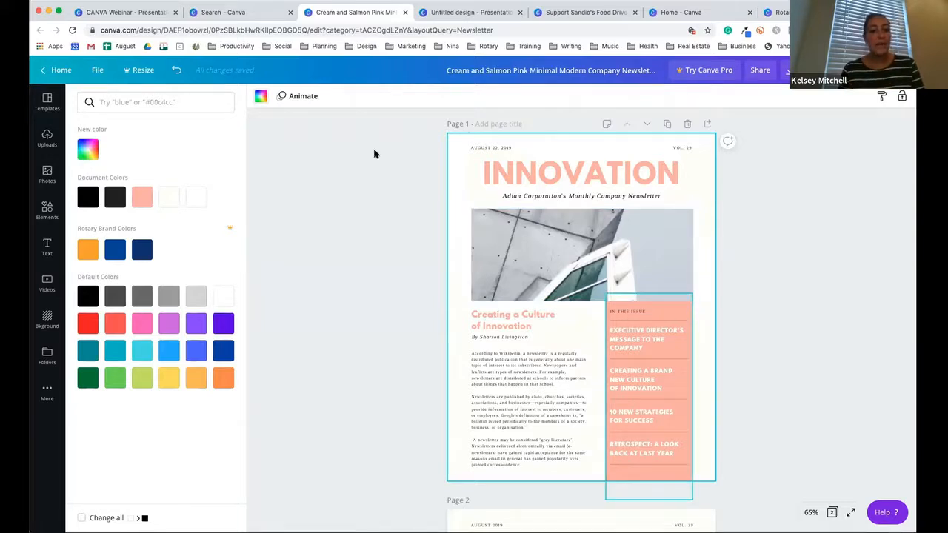
{"action": "left_click", "coordinate": [260, 96]}
{"action": "left_click", "coordinate": [145, 250]}
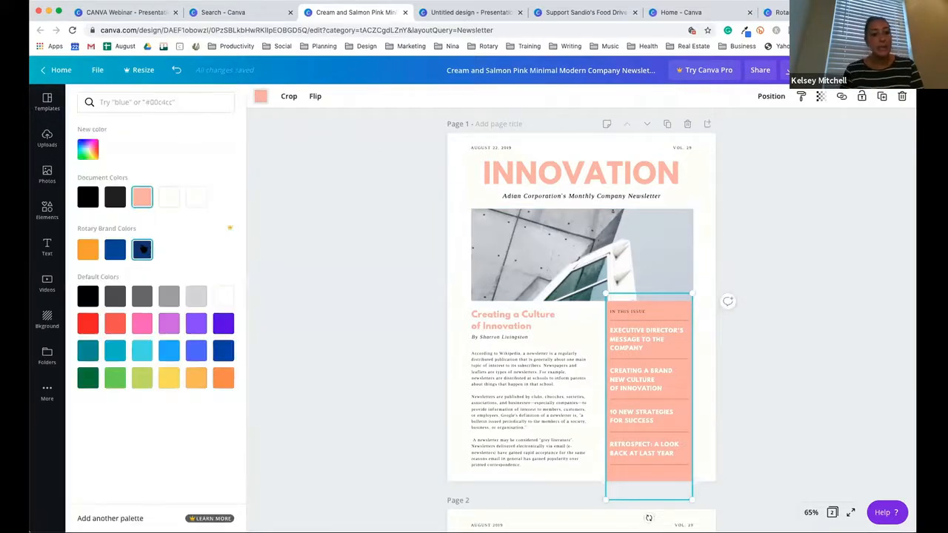
Recolour the INNOVATION title text to the dark navy Rotary brand color and deselect it.
{"action": "left_click", "coordinate": [628, 176]}
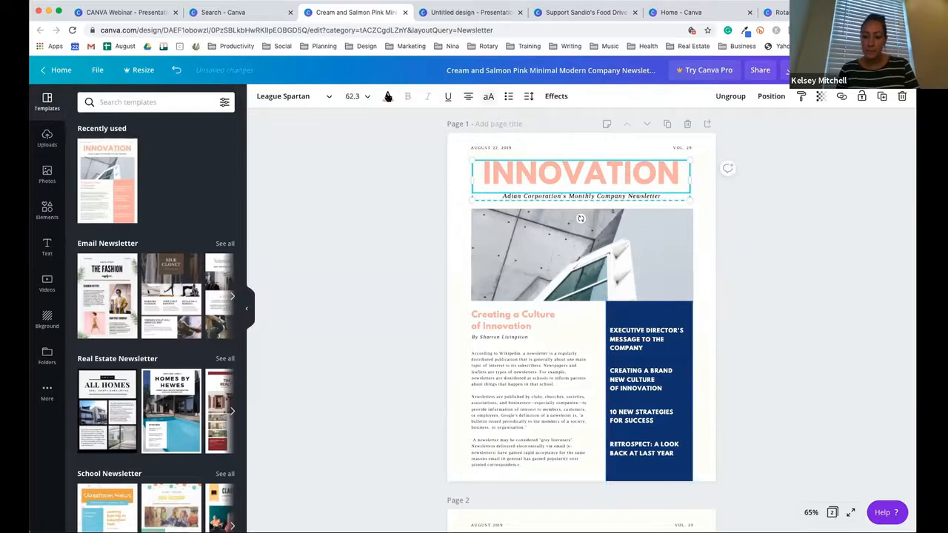
{"action": "left_click", "coordinate": [387, 96]}
{"action": "left_click", "coordinate": [280, 242]}
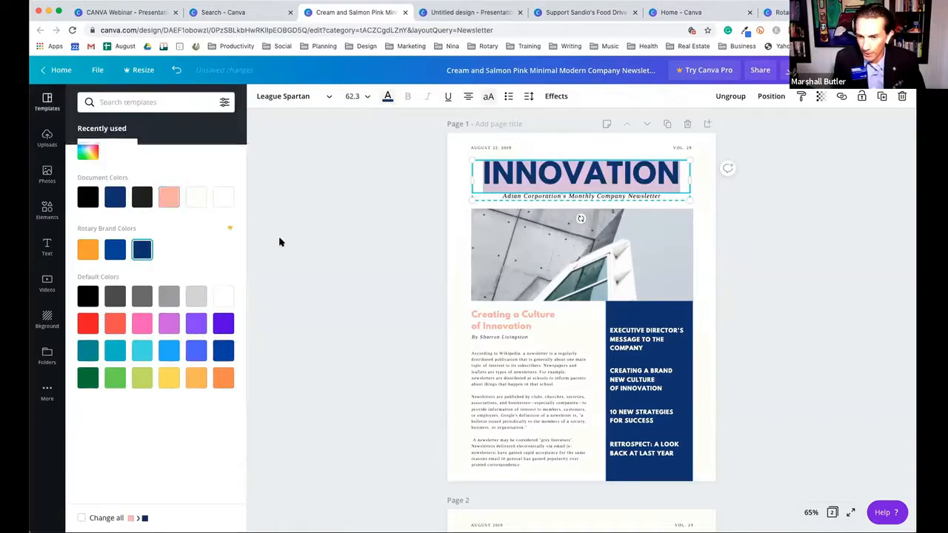
{"action": "left_click", "coordinate": [762, 237]}
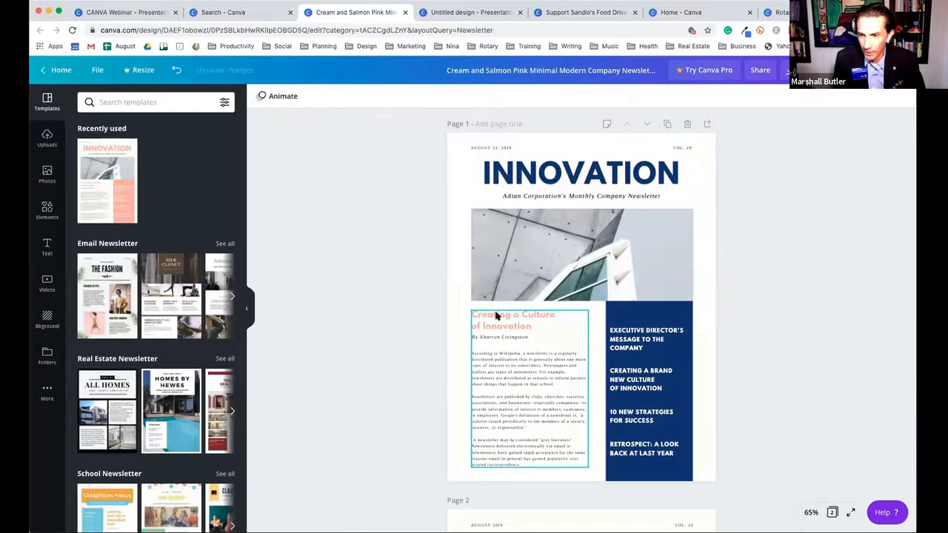
Recolour both lines of the "Creating a Culture of Innovation" heading to the dark navy Rotary brand color and deselect it.
{"action": "triple_click", "coordinate": [498, 317]}
{"action": "triple_click", "coordinate": [498, 318]}
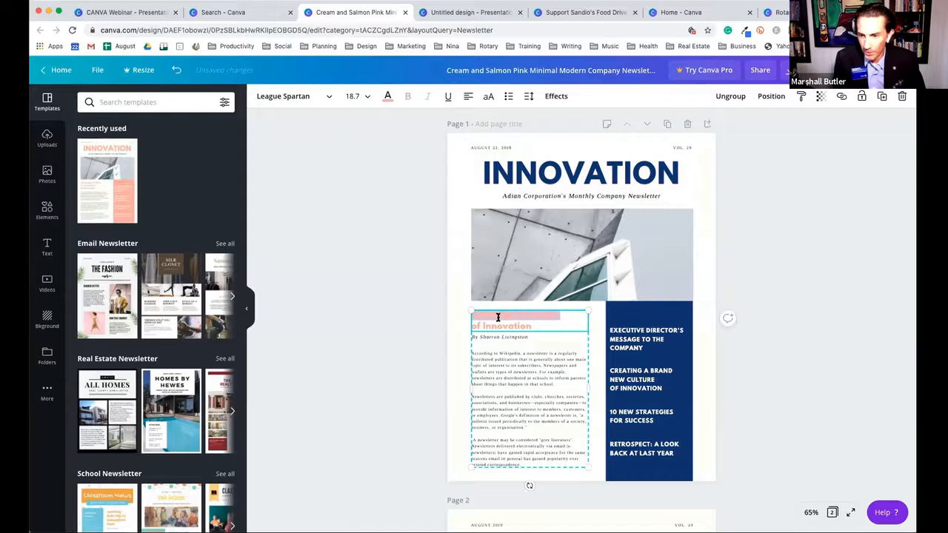
{"action": "left_click", "coordinate": [389, 97]}
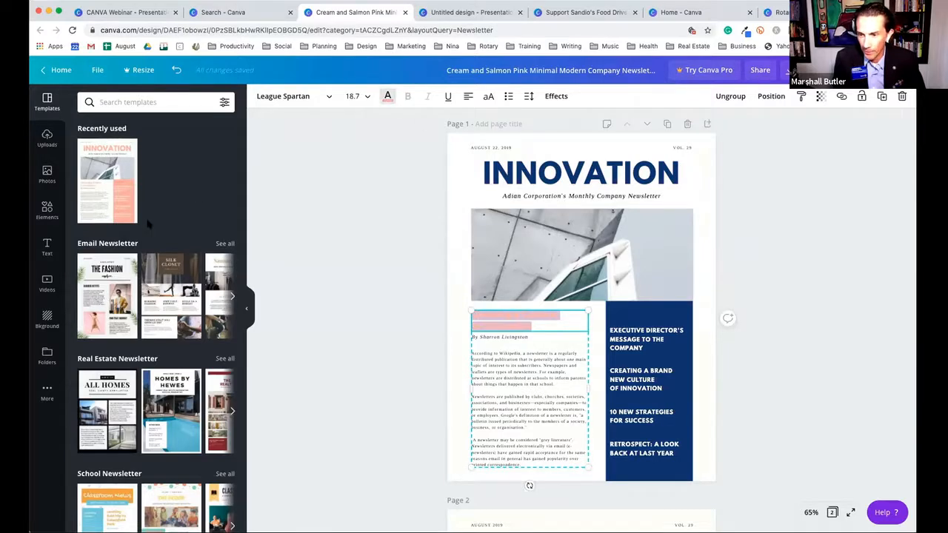
{"action": "left_click", "coordinate": [141, 249]}
{"action": "left_click", "coordinate": [821, 230]}
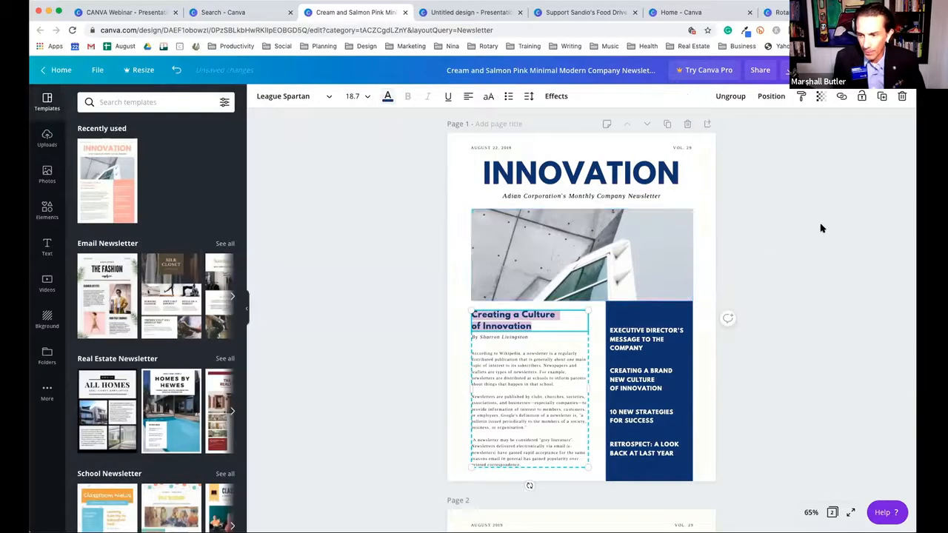
{"action": "left_click", "coordinate": [821, 229]}
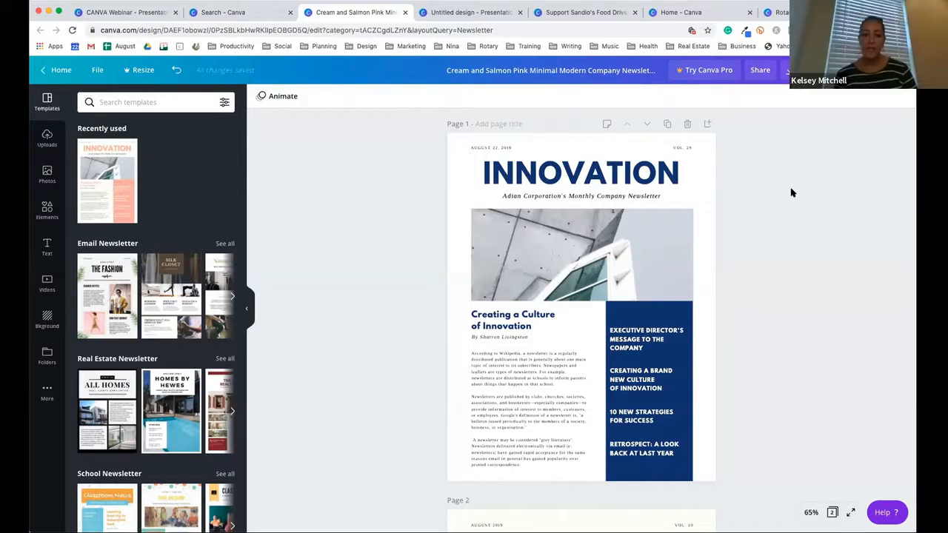
Replace the newsletter's INNOVATION title with "ROTARY NEWSLETTER" and deselect the text.
{"action": "left_click", "coordinate": [578, 174]}
{"action": "left_click", "coordinate": [577, 173]}
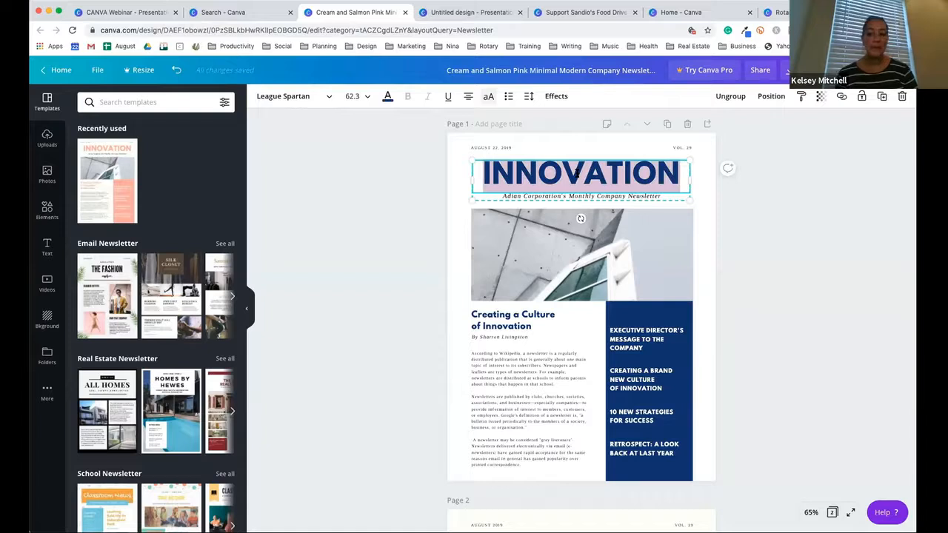
{"action": "type", "text": "ROTARY"}
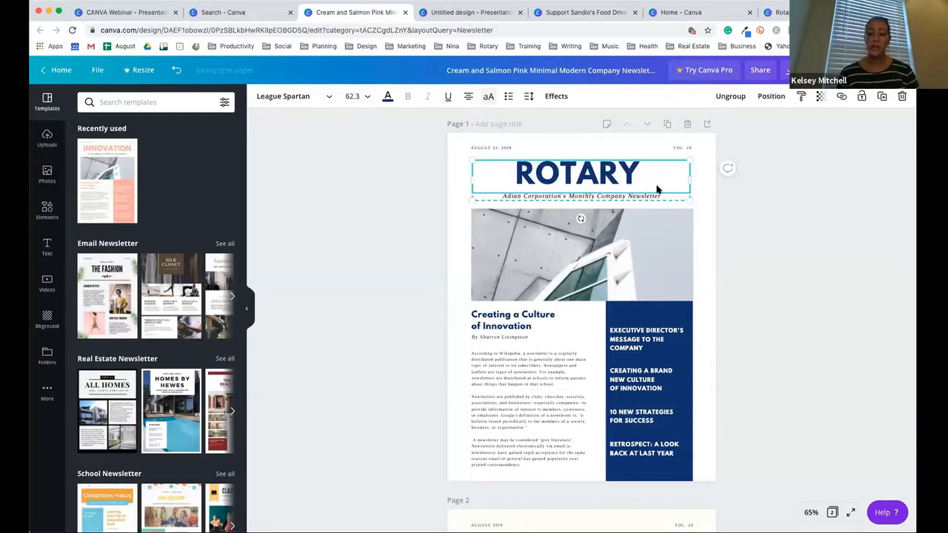
{"action": "type", "text": " NEWSLETTER"}
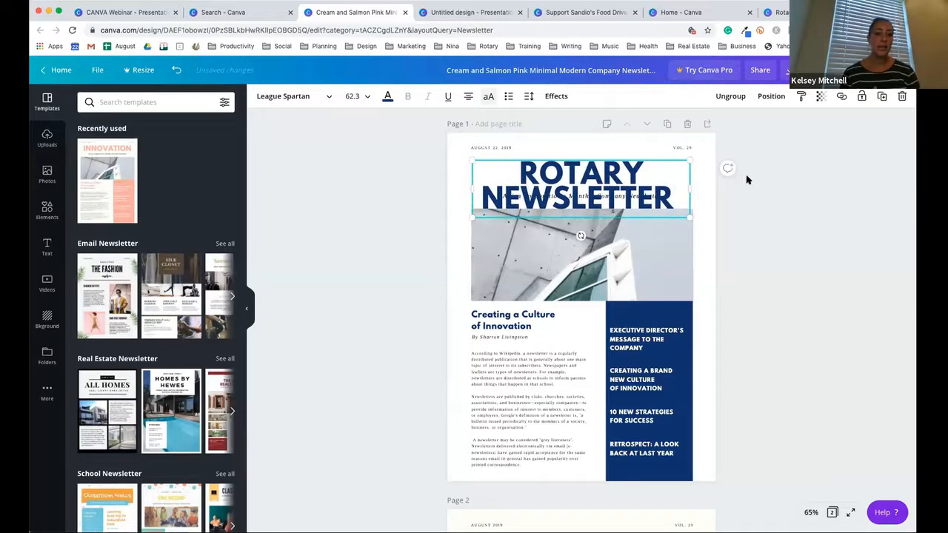
{"action": "left_click", "coordinate": [835, 184]}
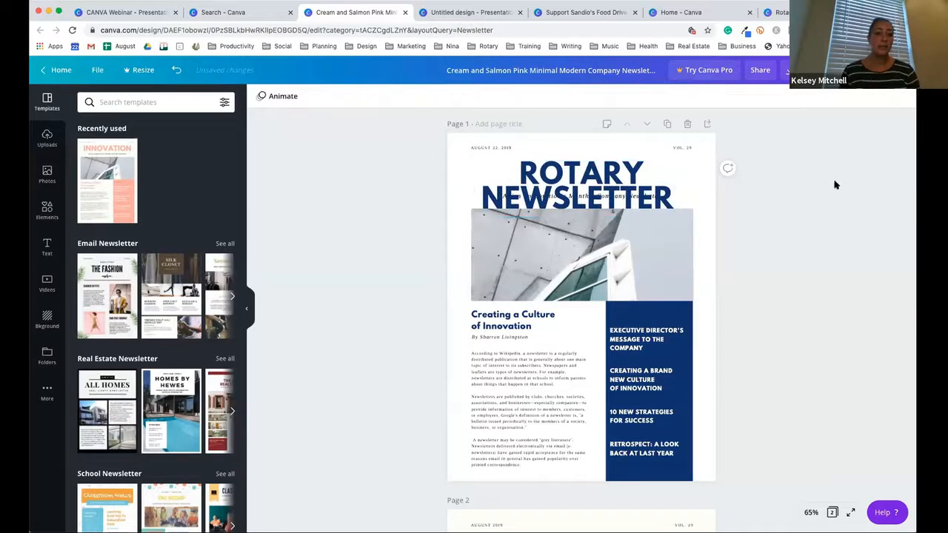
Review the newsletter's download file types, including PDF Standard and PDF Print, and close the download options without downloading.
{"action": "left_click", "coordinate": [788, 71]}
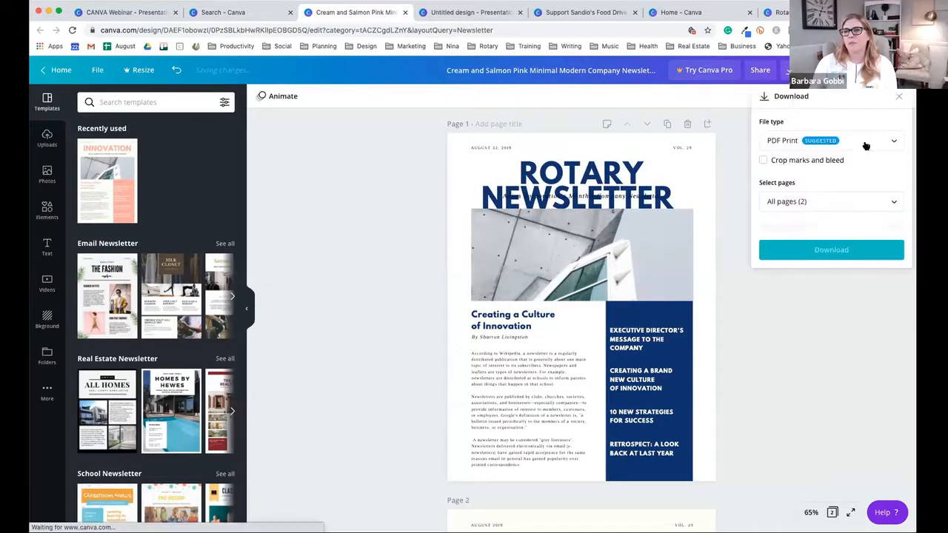
{"action": "left_click", "coordinate": [787, 138]}
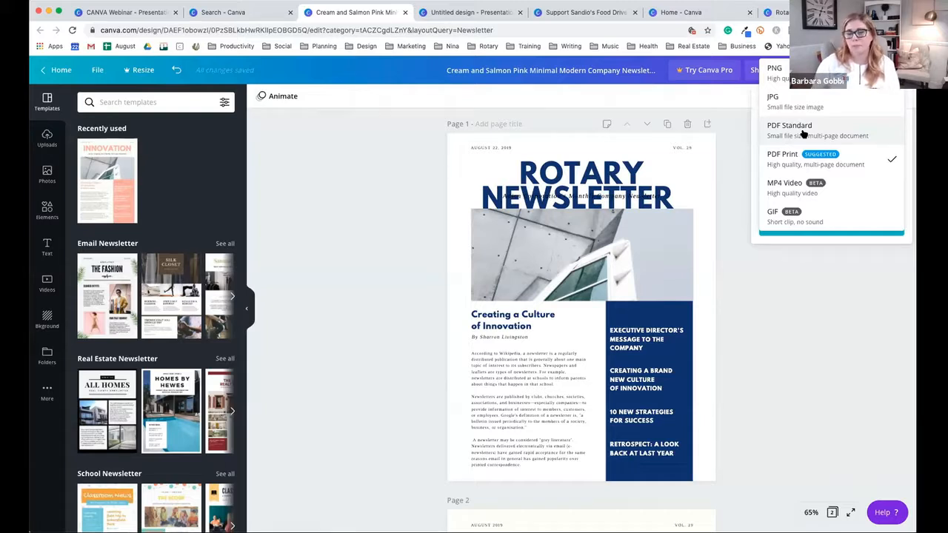
{"action": "left_click", "coordinate": [782, 320]}
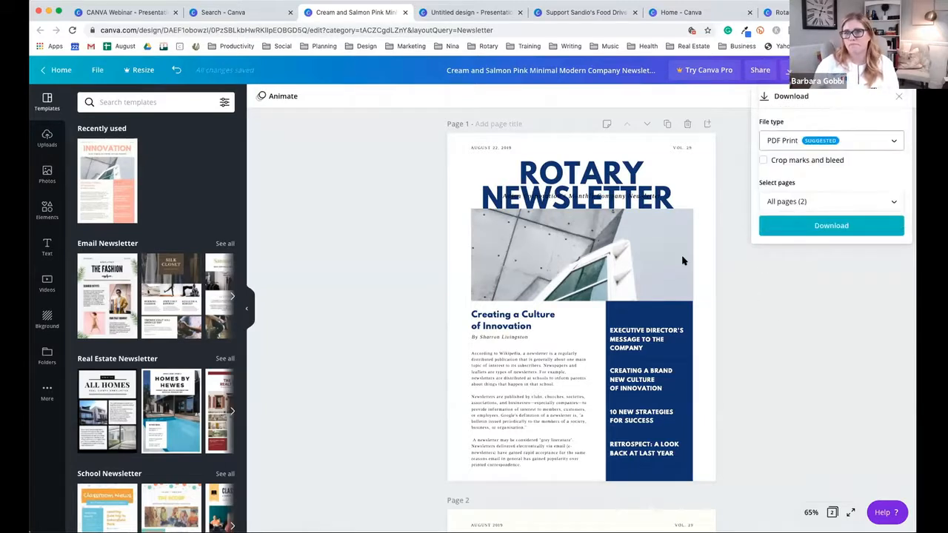
{"action": "left_click", "coordinate": [775, 288]}
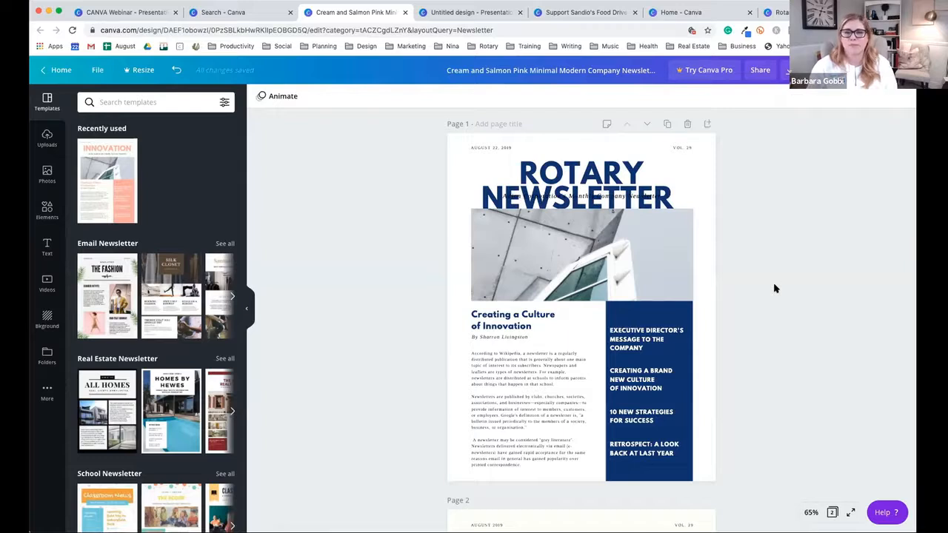